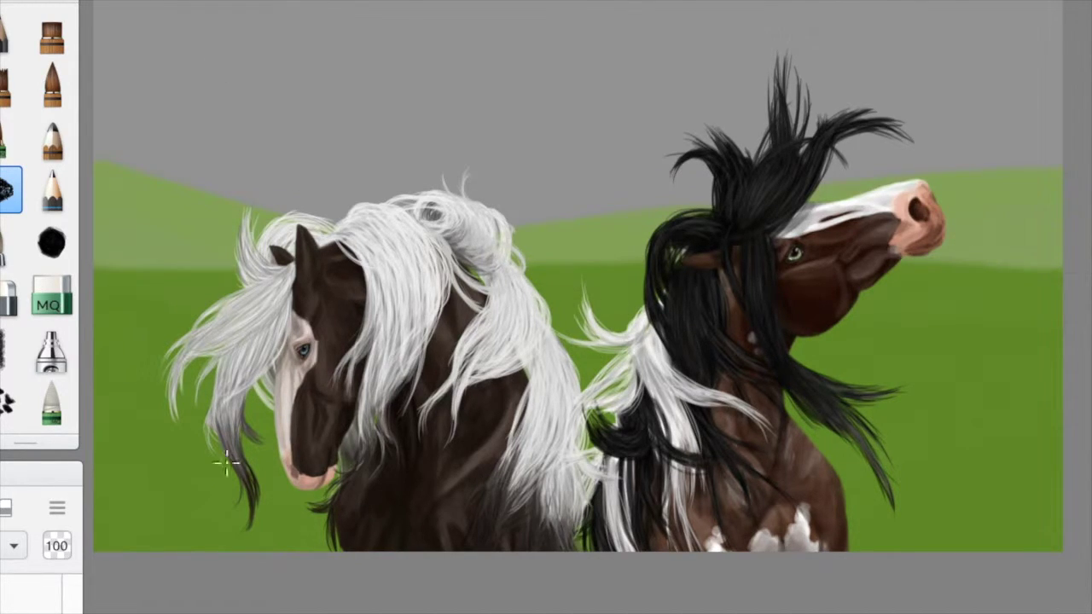
Paint a pale green distant hill behind the two horses and fill the area above it with a light blue sky
left_click_drag(98, 149, 477, 166)
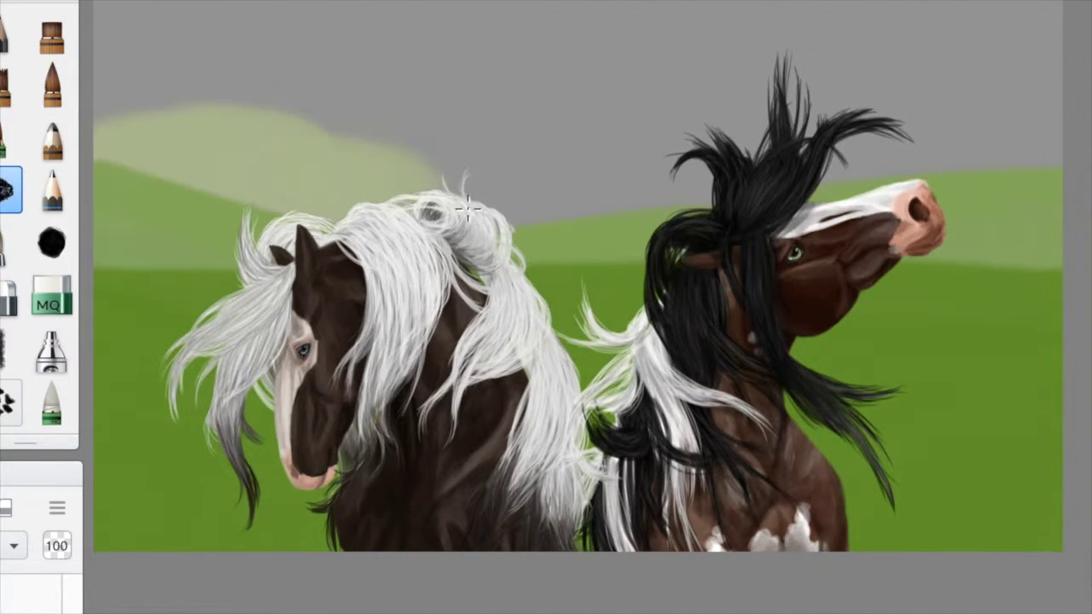
mouse_move(154, 163)
left_mouse_down()
mouse_move(682, 145)
mouse_move(984, 166)
mouse_move(184, 152)
left_mouse_up()
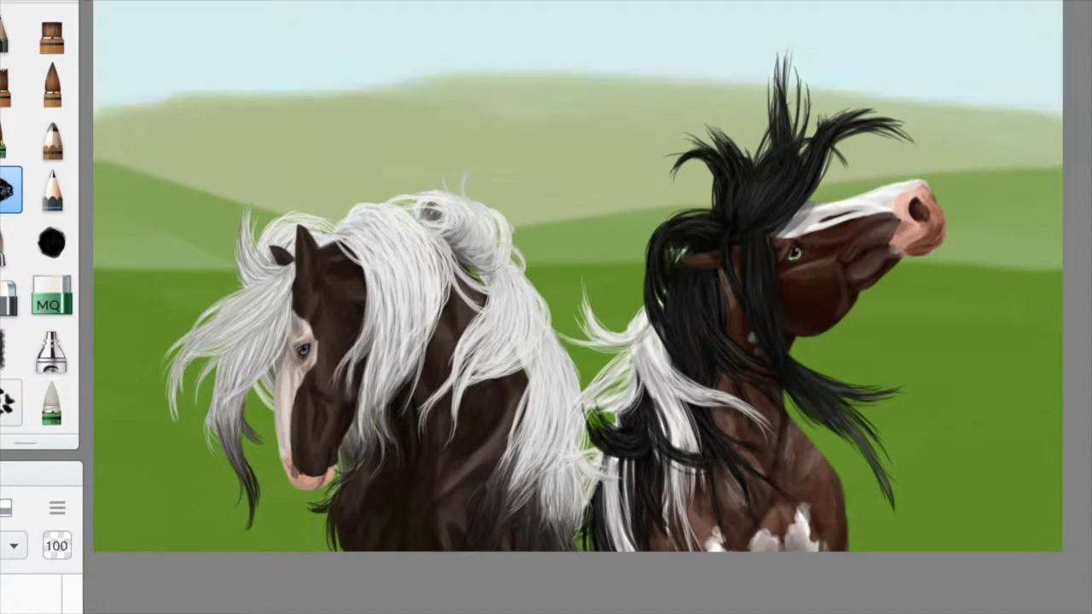
key("v")
left_click_drag(494, 93, 384, 118)
Paint grass blades along the foreground meadow's upper edge and brush darker grass texture across the field
scroll(384, 119, "down", 5)
key("space")
scroll(125, 396, "up", 5)
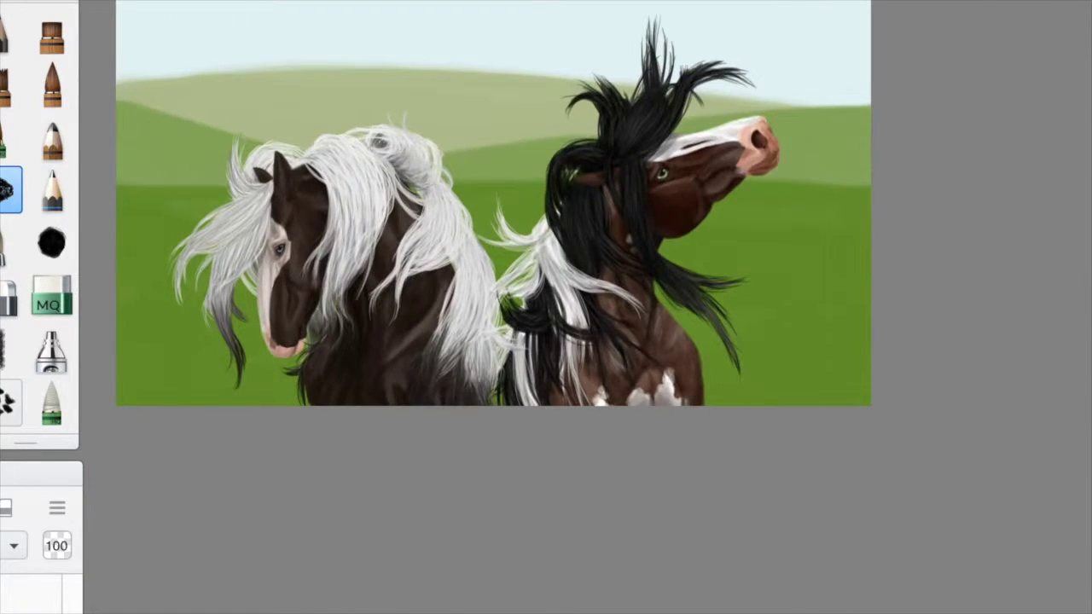
mouse_move(219, 142)
left_mouse_down()
mouse_move(208, 201)
mouse_move(220, 218)
left_mouse_up()
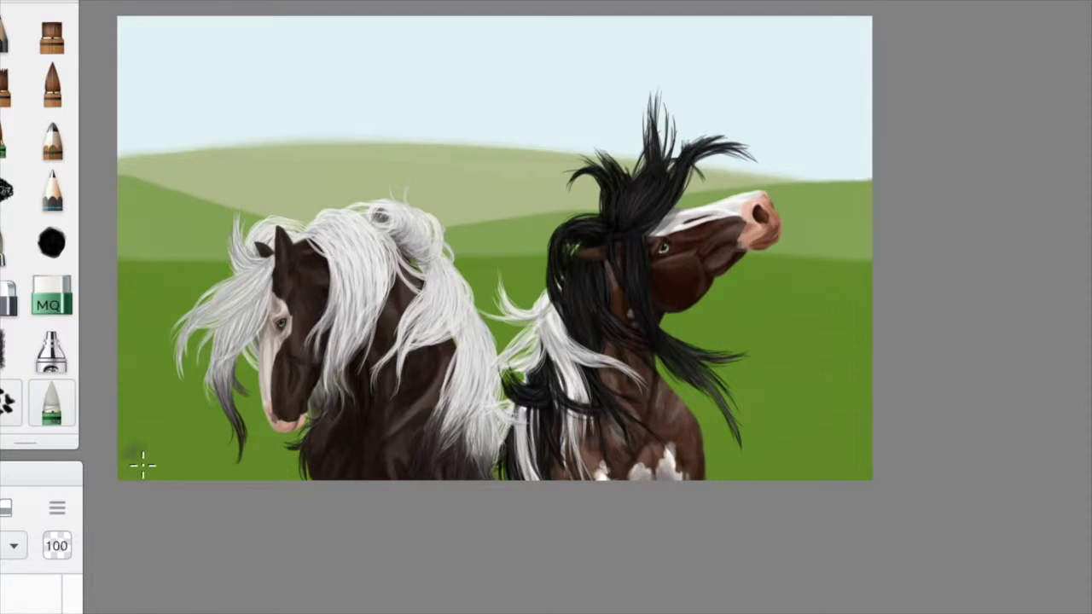
mouse_move(142, 449)
left_mouse_down()
mouse_move(192, 478)
mouse_move(246, 479)
left_mouse_up()
left_click_drag(165, 450, 163, 452)
left_click_drag(119, 260, 229, 267)
mouse_move(456, 256)
left_mouse_down()
mouse_move(806, 276)
mouse_move(750, 256)
left_mouse_up()
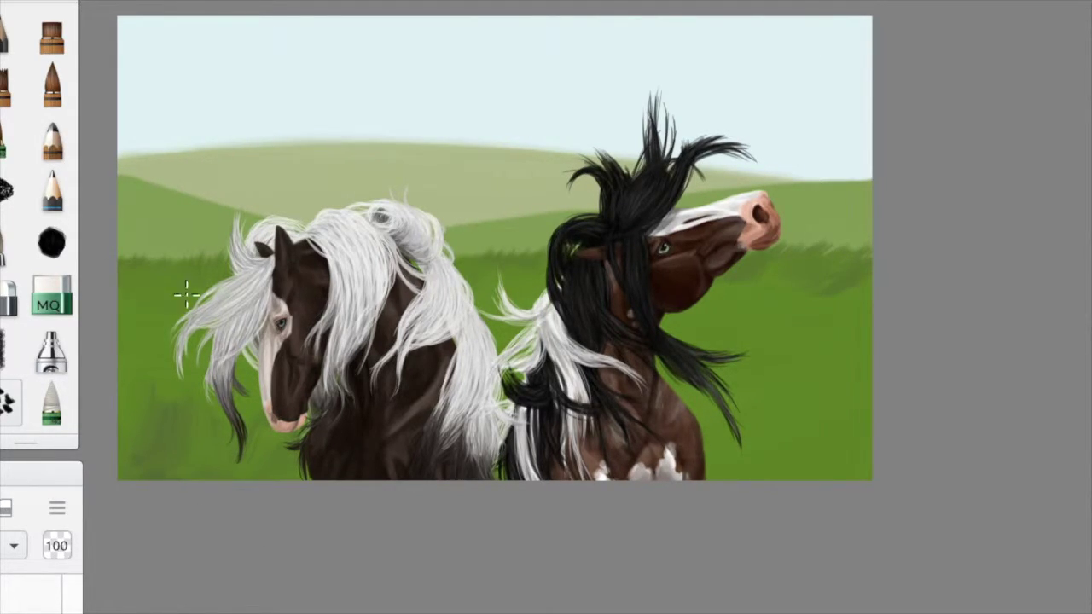
mouse_move(497, 314)
left_mouse_down()
mouse_move(681, 319)
mouse_move(767, 315)
left_mouse_up()
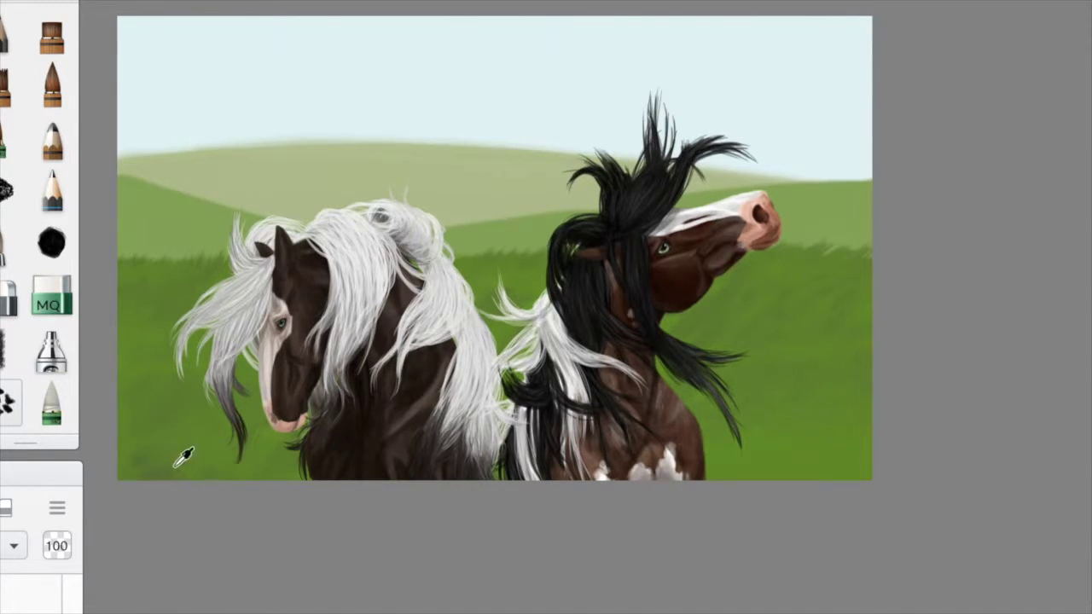
left_click_drag(863, 418, 726, 436)
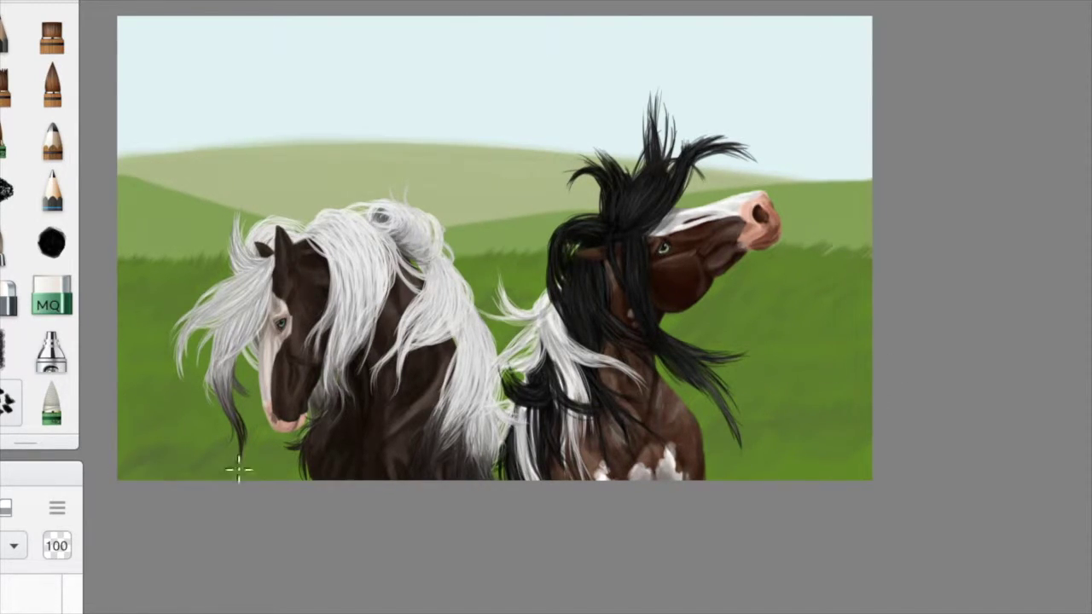
Paint grass blades along the crests of the middle and distant hills and add soft grass texture to their slopes
mouse_move(157, 247)
left_mouse_down()
mouse_move(128, 253)
mouse_move(155, 199)
mouse_move(230, 216)
mouse_move(207, 228)
mouse_move(154, 183)
mouse_move(253, 218)
mouse_move(124, 197)
mouse_move(134, 236)
left_mouse_up()
mouse_move(444, 244)
left_mouse_down()
mouse_move(547, 204)
mouse_move(472, 236)
mouse_move(518, 229)
left_mouse_up()
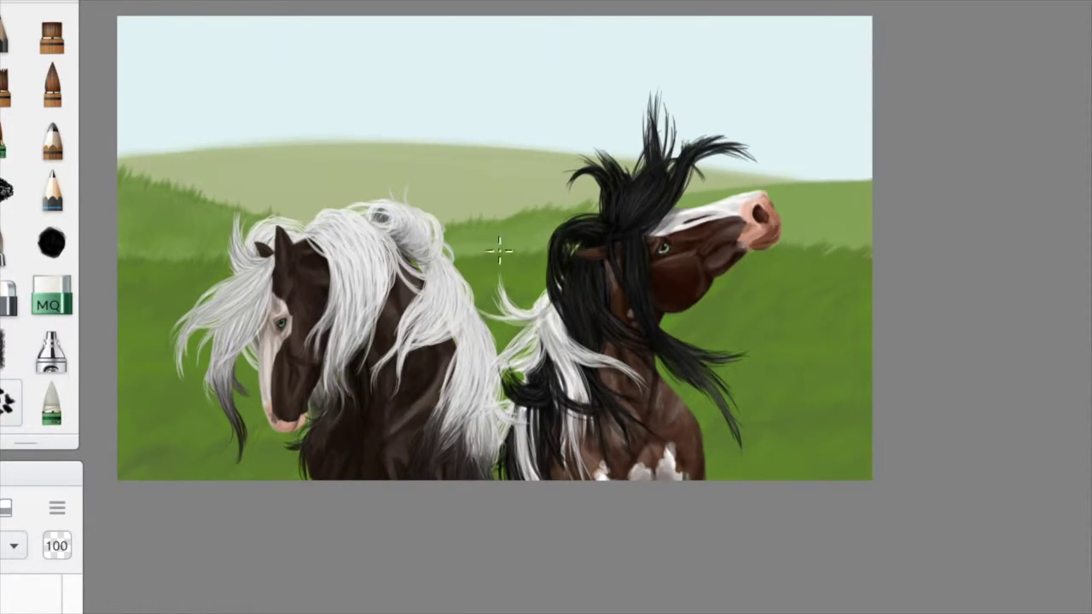
left_click_drag(717, 174, 865, 170)
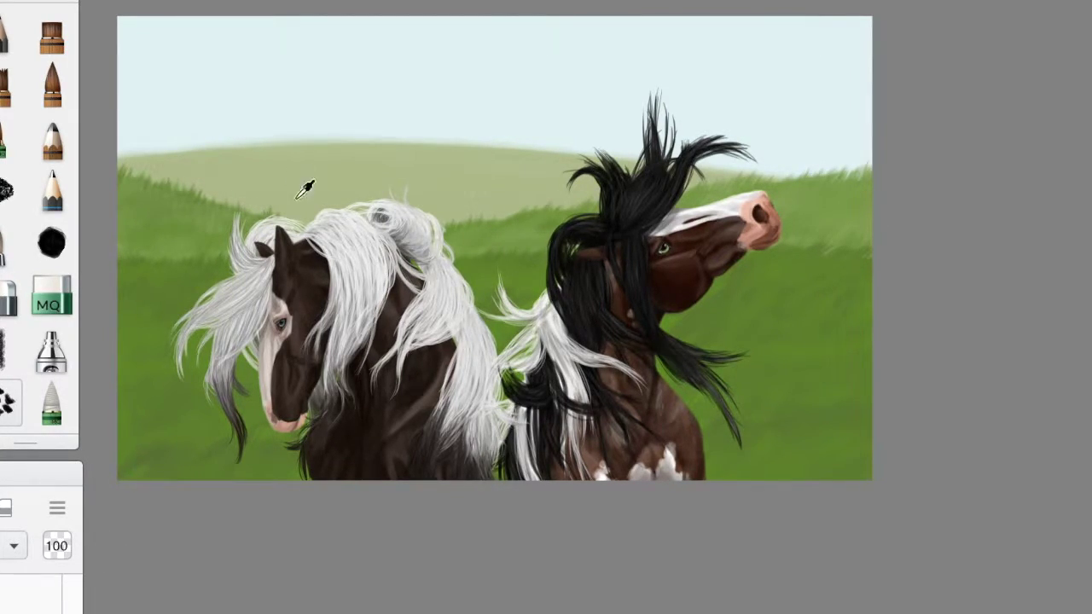
mouse_move(130, 158)
left_mouse_down()
mouse_move(212, 150)
mouse_move(365, 145)
mouse_move(467, 146)
mouse_move(599, 169)
mouse_move(478, 156)
left_mouse_up()
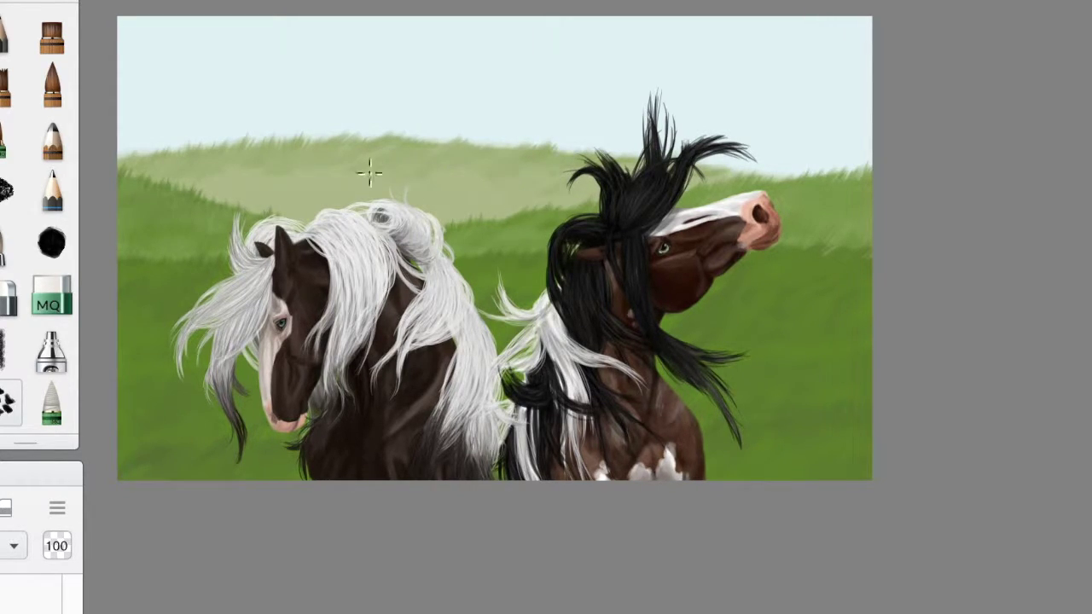
mouse_move(511, 213)
left_mouse_down()
mouse_move(463, 193)
mouse_move(311, 220)
left_mouse_up()
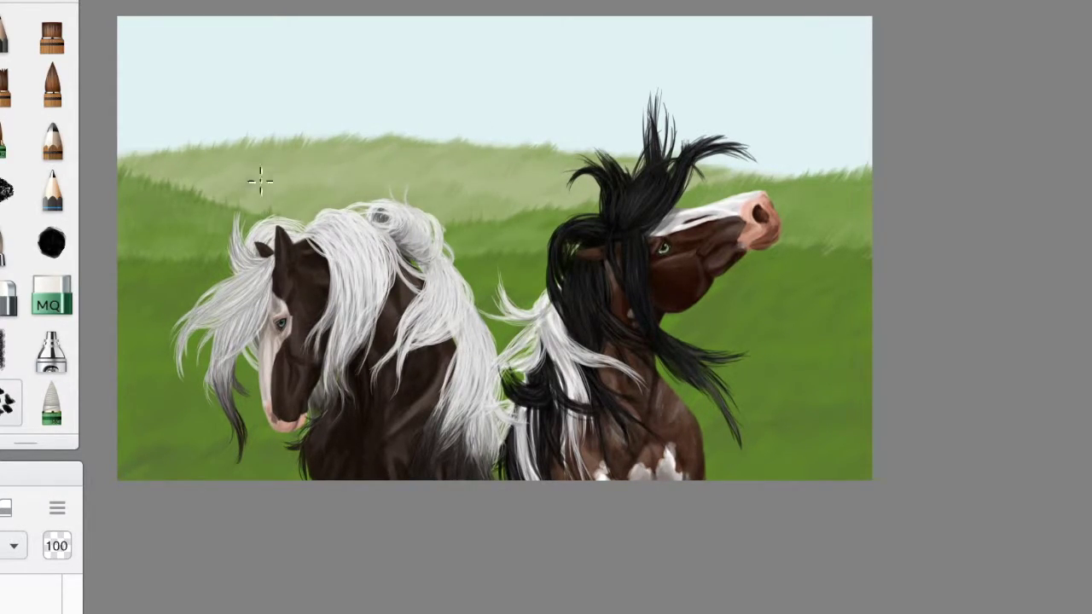
Move the distant hill down so its crest sits lower against the sky
left_click(487, 131)
left_click_drag(487, 132, 867, 222)
left_click_drag(461, 218, 495, 359)
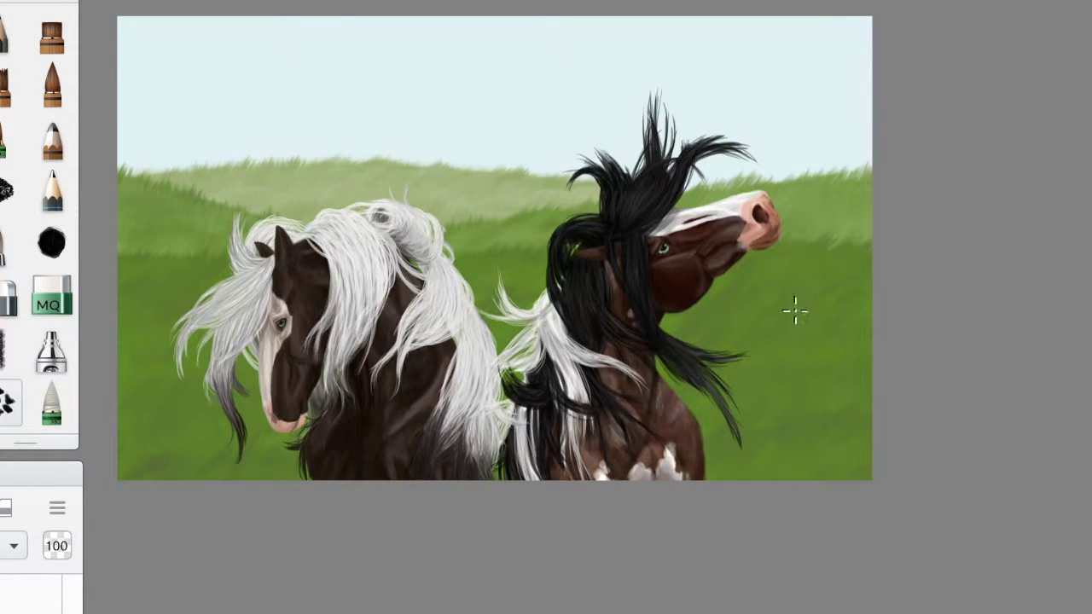
Paint a white fence with a slanted rail and upright posts in the meadow behind the white-maned horse
left_click(9, 189)
mouse_move(121, 354)
left_mouse_down()
mouse_move(177, 282)
mouse_move(114, 362)
mouse_move(220, 239)
left_mouse_up()
left_click_drag(133, 335, 135, 375)
left_click_drag(169, 263, 180, 331)
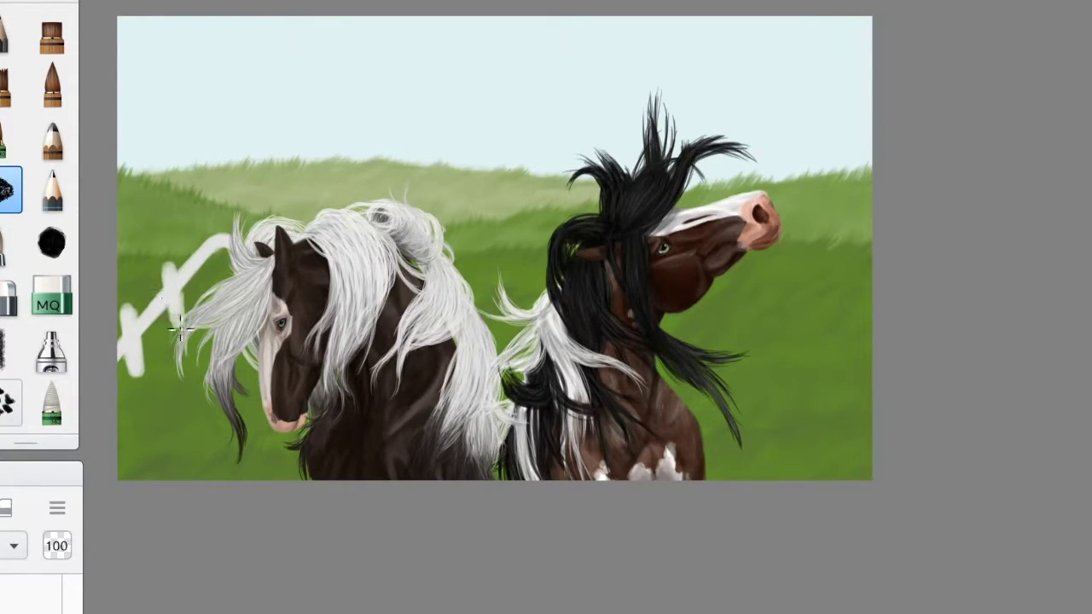
left_click_drag(211, 225, 219, 282)
Shade the white fence posts with grey tops and vertical grey edges, undoing the unwanted strokes
scroll(188, 324, "up", 2)
mouse_move(188, 324)
left_mouse_down()
mouse_move(227, 253)
mouse_move(344, 158)
left_mouse_up()
scroll(225, 341, "up", 2)
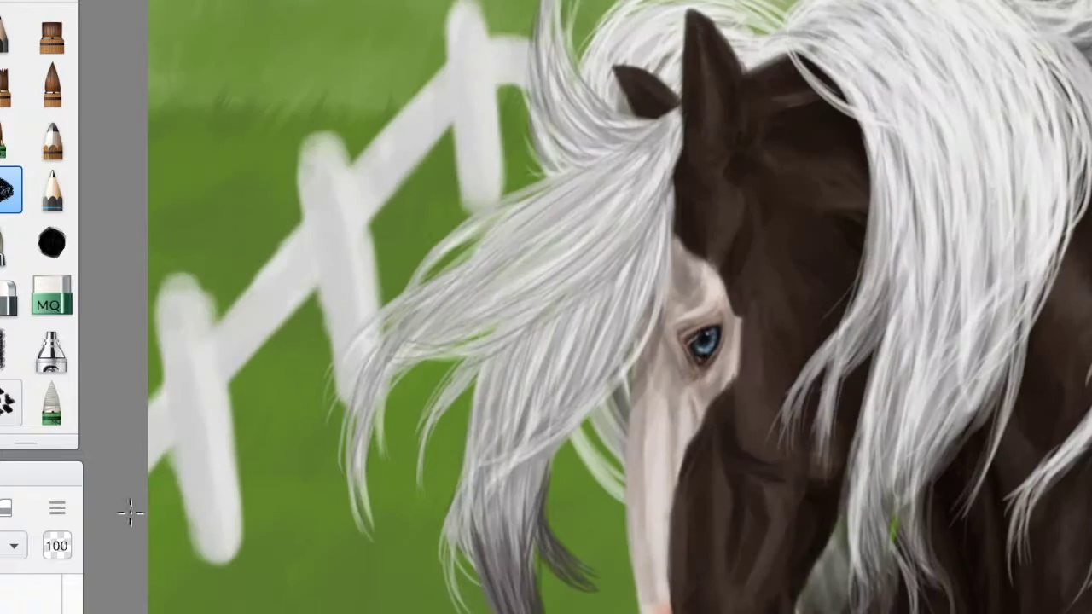
mouse_move(202, 282)
left_mouse_down()
mouse_move(194, 452)
mouse_move(155, 442)
mouse_move(216, 550)
mouse_move(176, 305)
mouse_move(197, 373)
left_mouse_up()
mouse_move(310, 271)
left_mouse_down()
mouse_move(325, 146)
mouse_move(304, 153)
mouse_move(214, 319)
mouse_move(209, 375)
left_mouse_up()
key("ctrl+z")
key("ctrl+z")
key("ctrl+z")
key("ctrl+z")
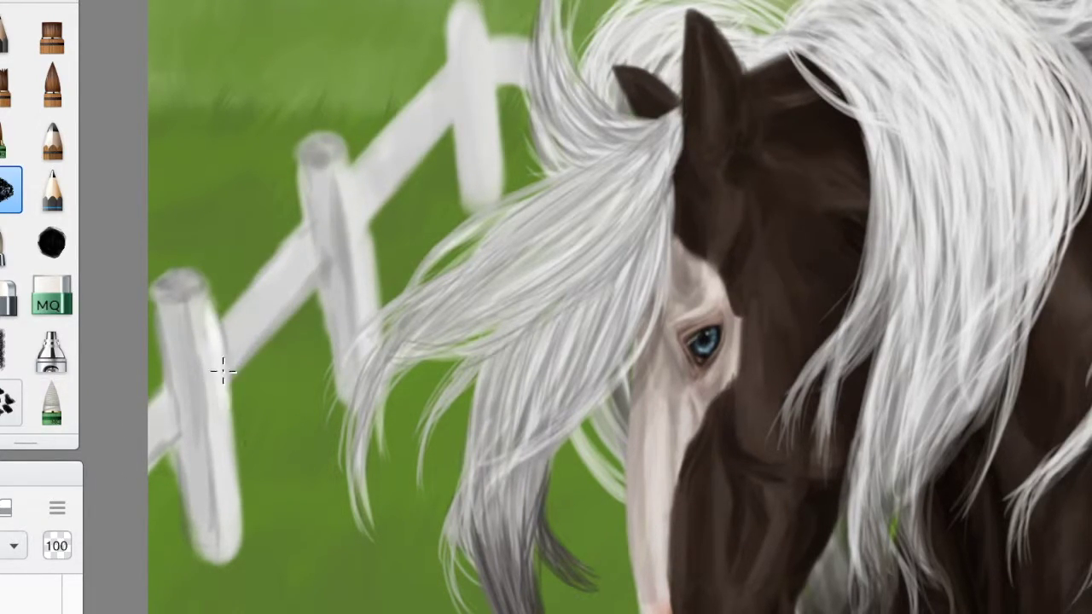
Clean up the fence outlines with the eraser and shade the upper edges of the rails grey
left_click(51, 296)
key("b")
mouse_move(287, 297)
left_mouse_down()
mouse_move(453, 97)
mouse_move(467, 153)
left_mouse_up()
key("b")
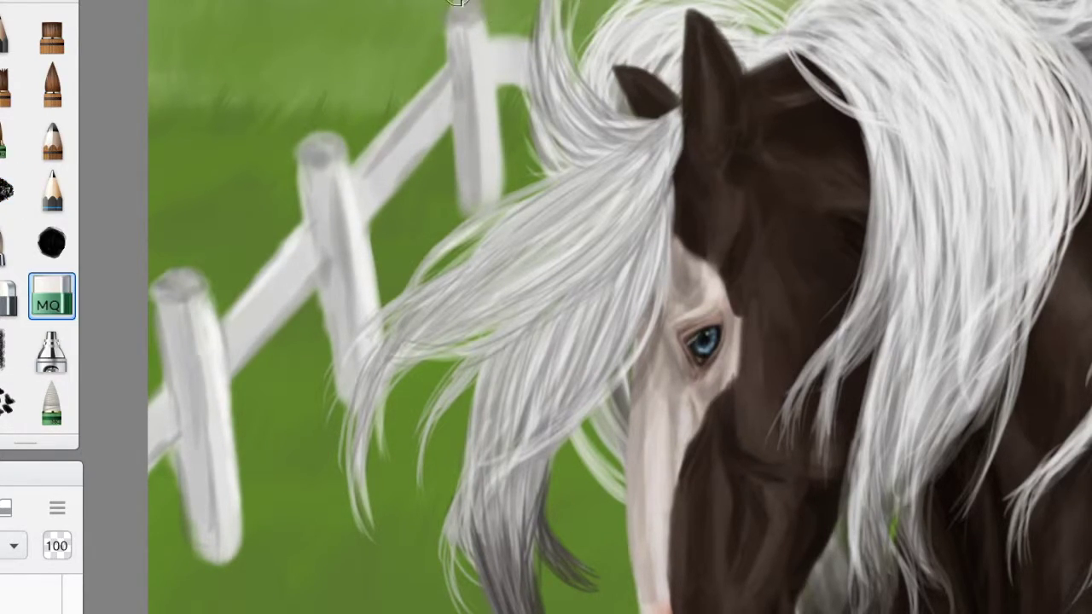
key("b")
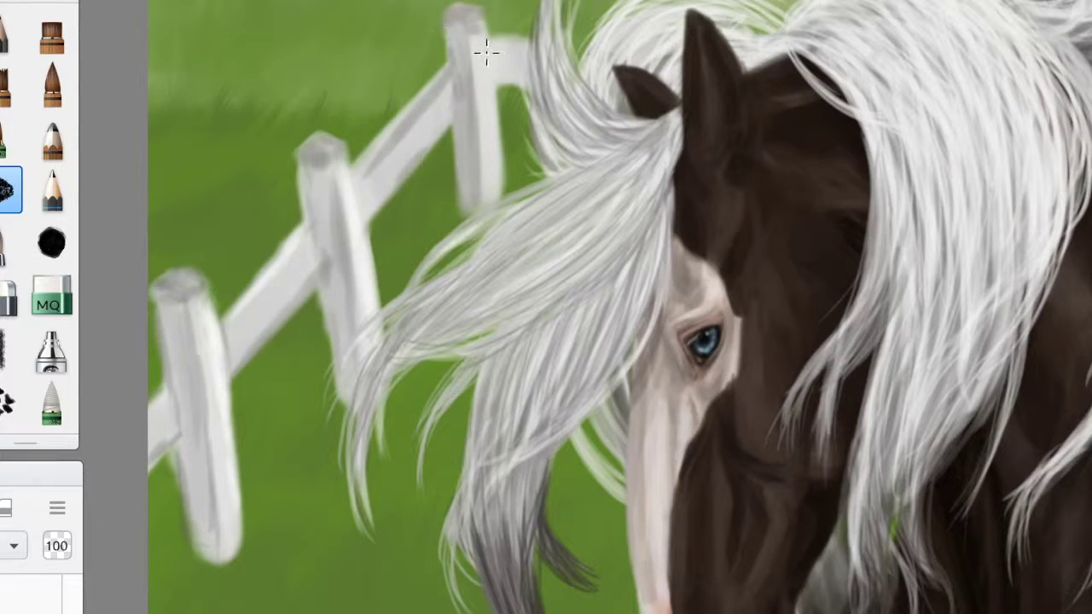
Place a smaller copy of the white fence on the middle hill between the two horses
scroll(446, 73, "down", 5)
key("b")
key("b")
key("b")
mouse_move(431, 312)
left_mouse_down()
mouse_move(511, 280)
mouse_move(784, 298)
mouse_move(626, 532)
mouse_move(690, 536)
mouse_move(622, 338)
mouse_move(480, 182)
mouse_move(402, 256)
mouse_move(500, 324)
mouse_move(490, 277)
left_mouse_up()
key("b")
key("Return")
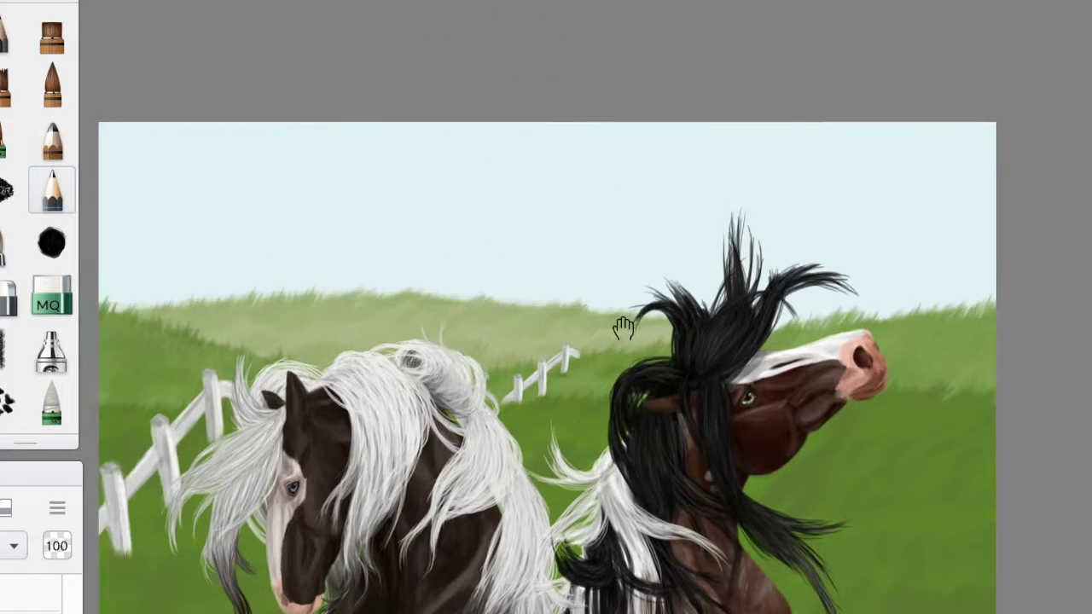
Paste two more small fence copies and line them up end to end climbing the distant hill
key("ctrl+v")
left_click_drag(429, 275, 518, 333)
key("ctrl+v")
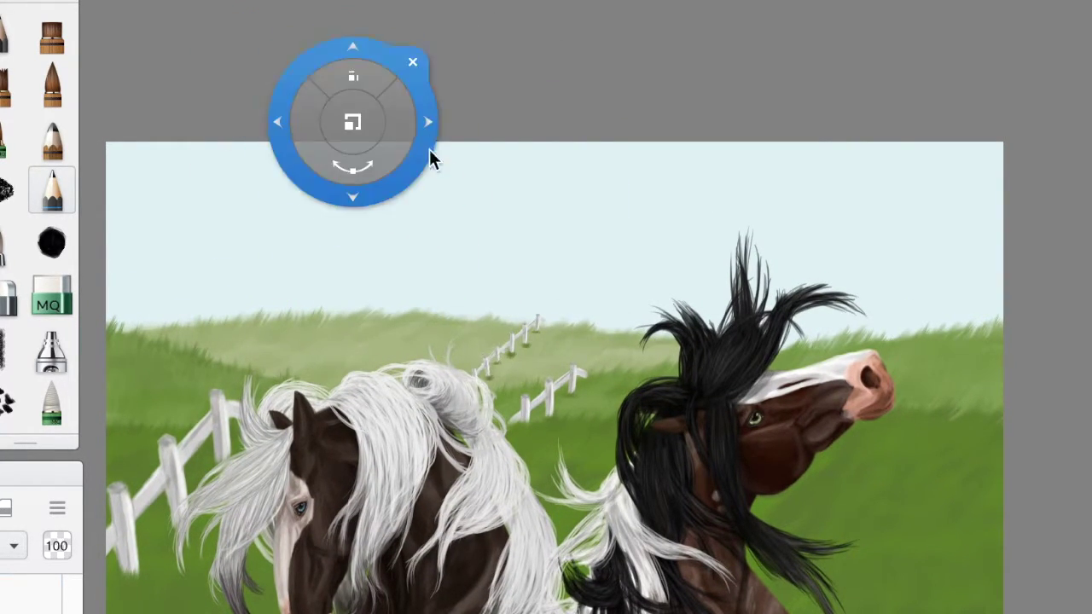
key("Return")
Paint small, soft grass tufts around the bases of the distant fence posts
scroll(495, 341, "up", 5)
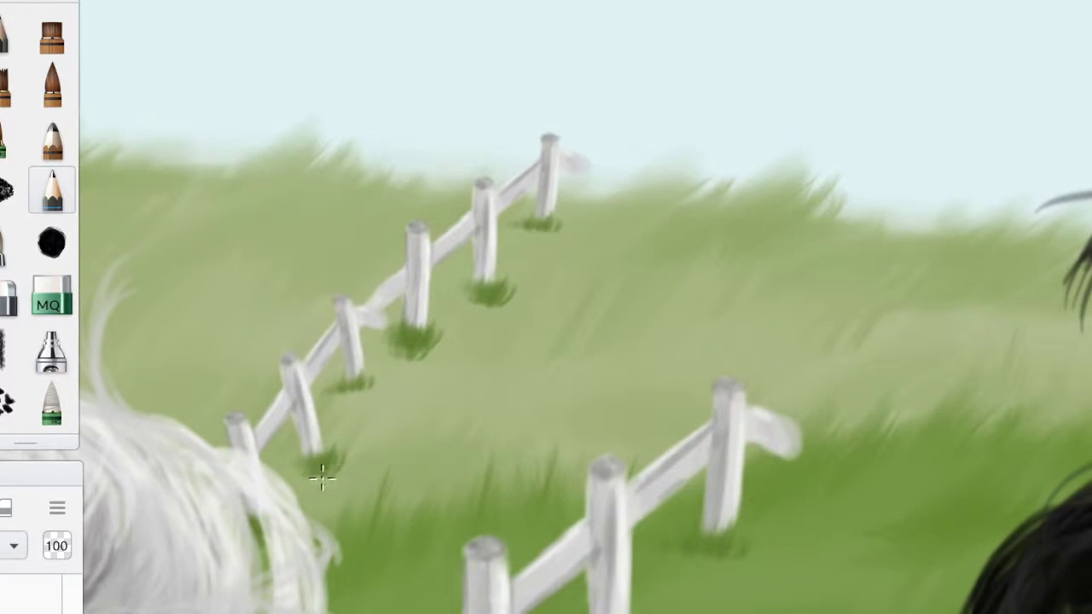
mouse_move(383, 397)
left_mouse_down()
mouse_move(404, 343)
mouse_move(484, 296)
left_mouse_up()
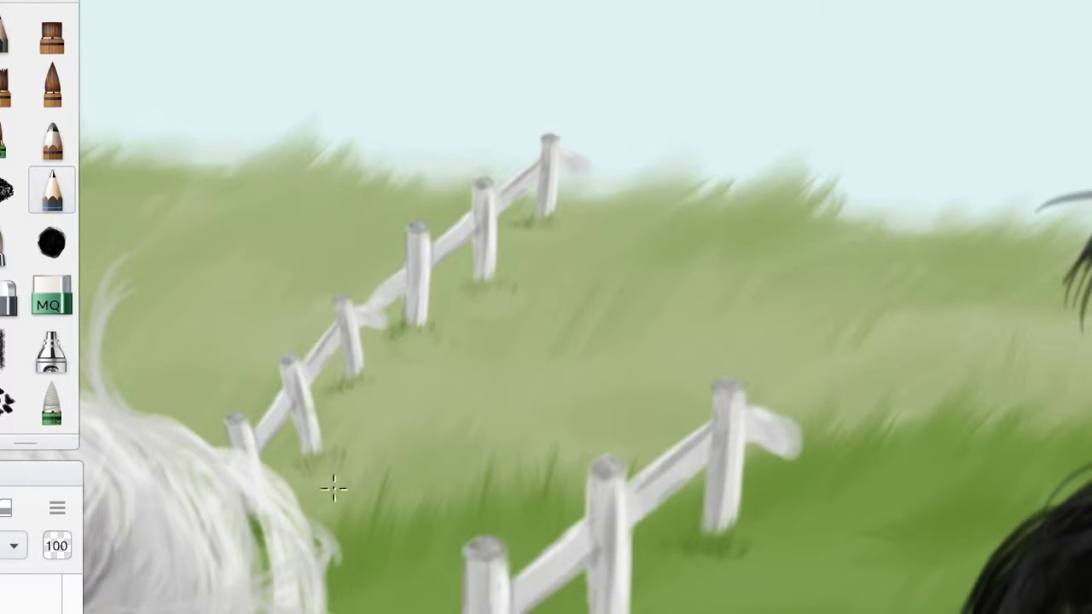
scroll(334, 488, "down", 5)
scroll(475, 436, "up", 3)
scroll(504, 485, "down", 5)
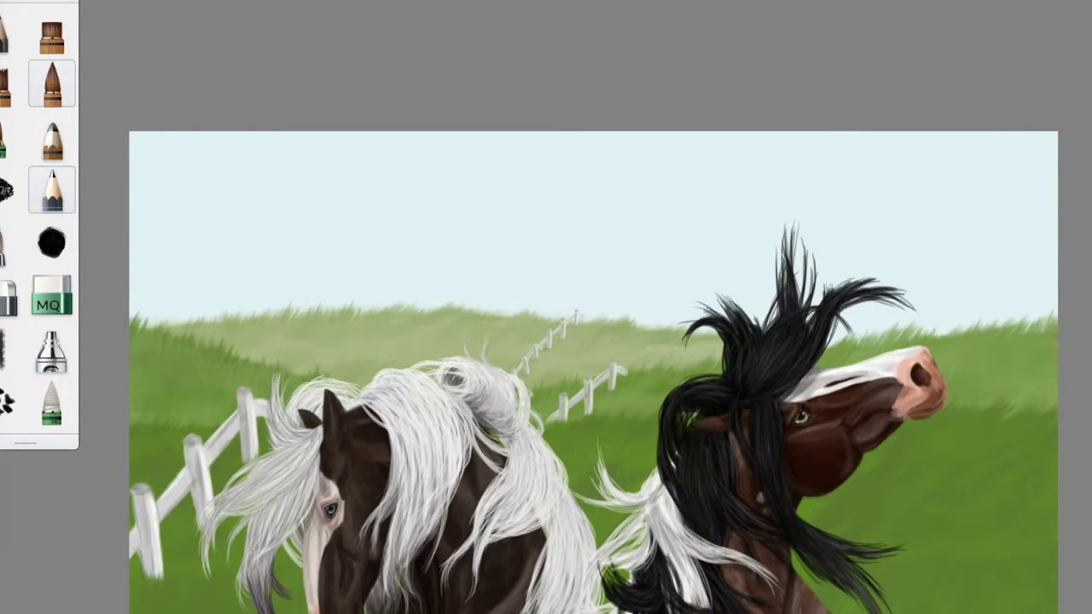
Paint the dark brown back of the white-maned horse in the gap between the two horses
left_click(7, 189)
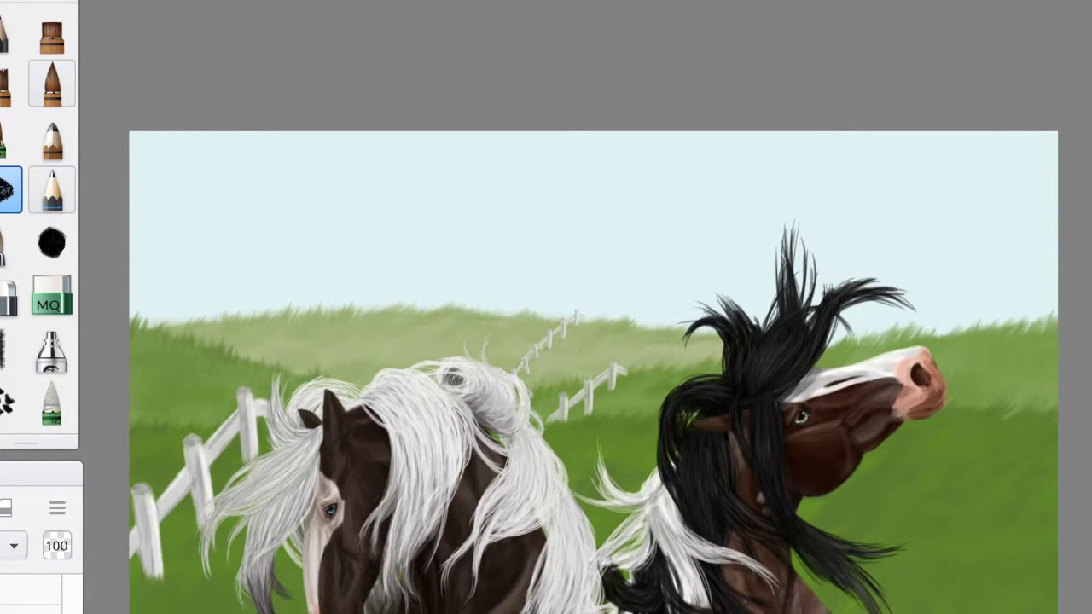
scroll(588, 529, "up", 2)
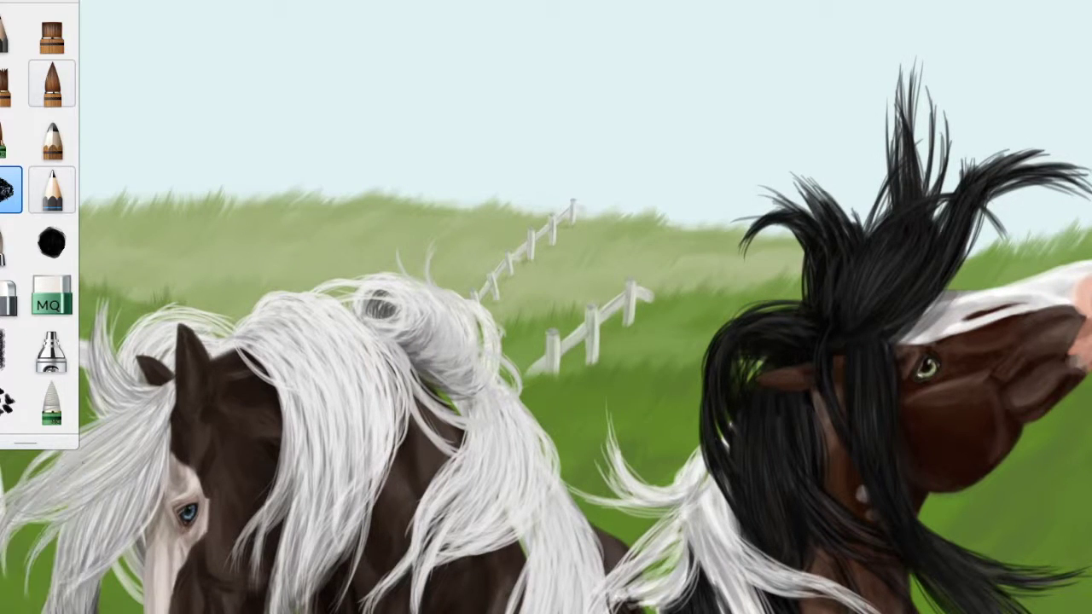
scroll(614, 407, "right", 2)
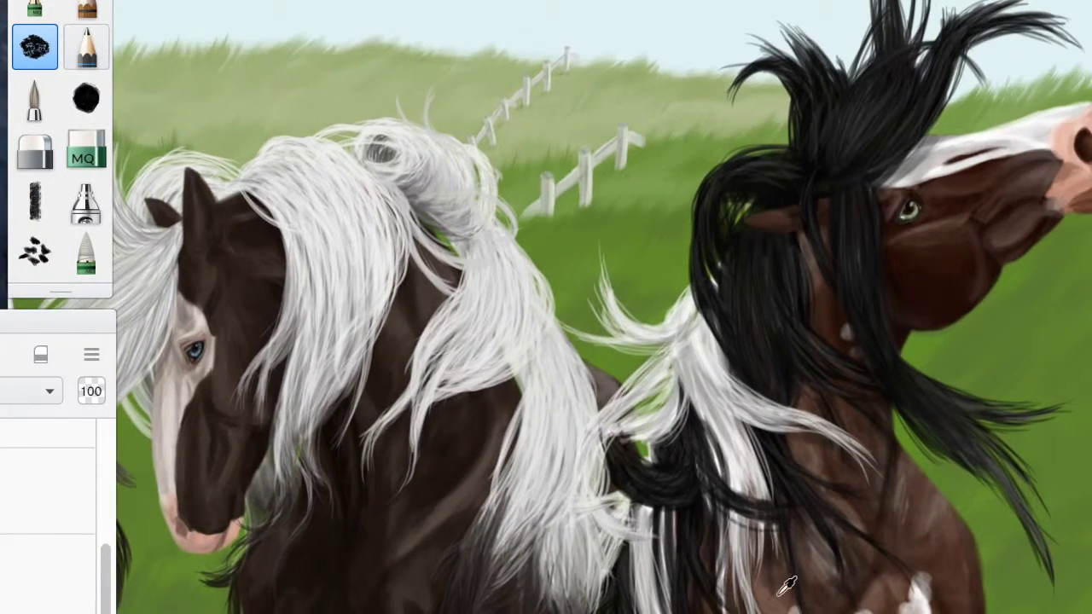
scroll(878, 510, "down", 3)
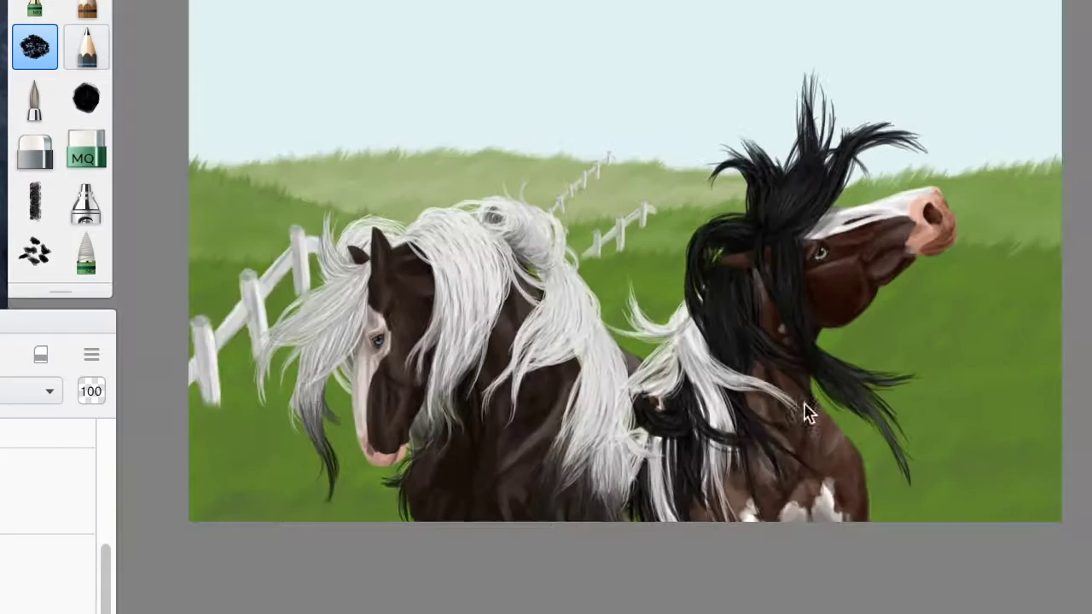
Paint three soft white clouds in the sky, one at each side and one above the middle of the hills
scroll(719, 388, "up", 2)
scroll(748, 410, "down", 3)
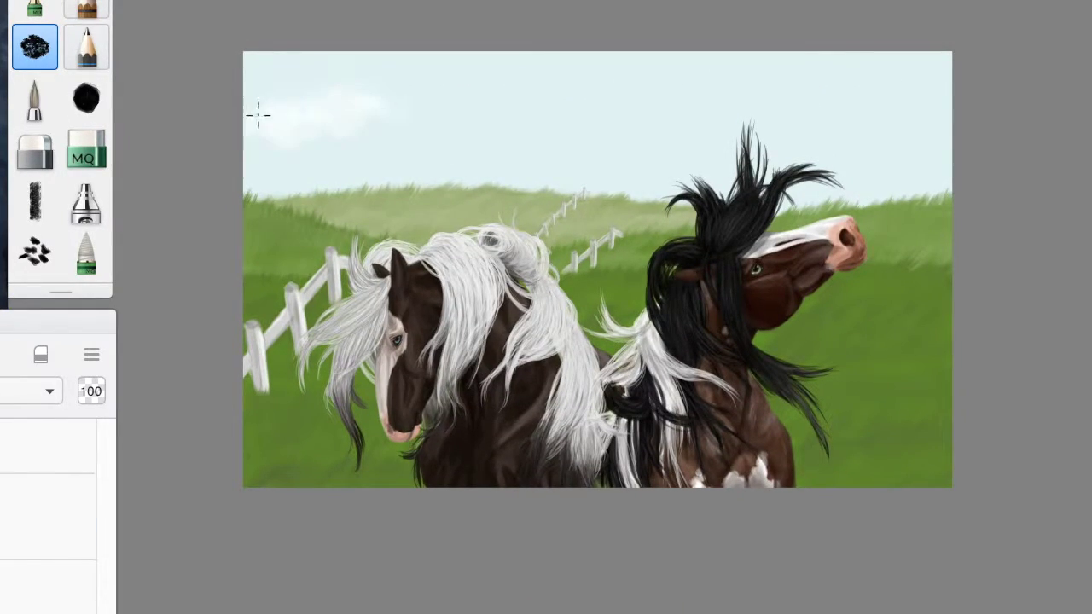
left_click_drag(378, 110, 323, 83)
mouse_move(878, 86)
left_mouse_down()
mouse_move(902, 49)
mouse_move(942, 73)
left_mouse_up()
mouse_move(683, 158)
left_mouse_down()
mouse_move(649, 185)
mouse_move(616, 165)
left_mouse_up()
scroll(336, 114, "up", 2)
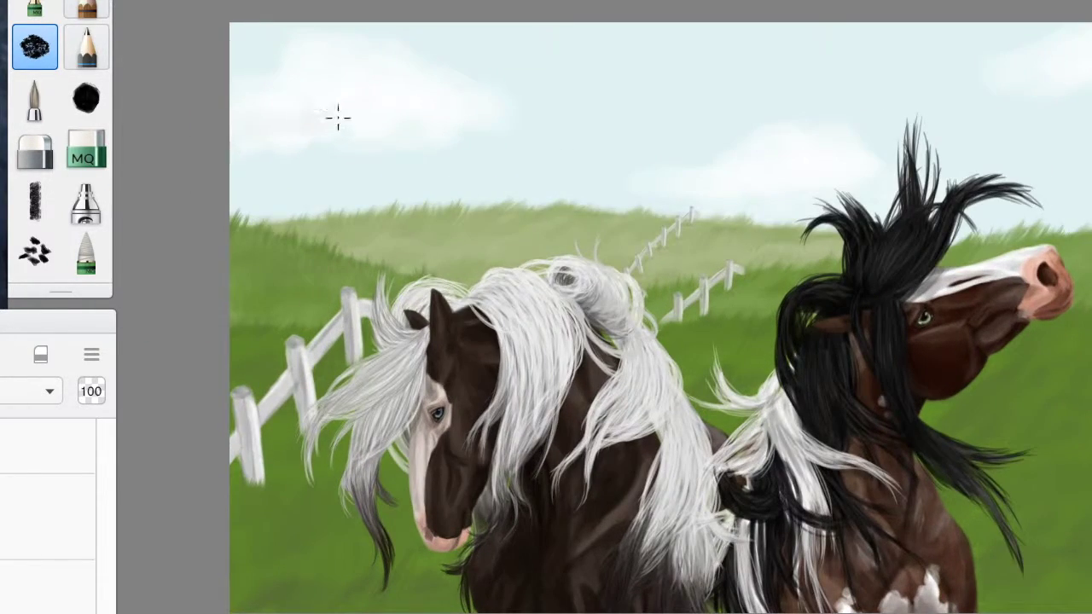
left_click_drag(565, 199, 638, 190)
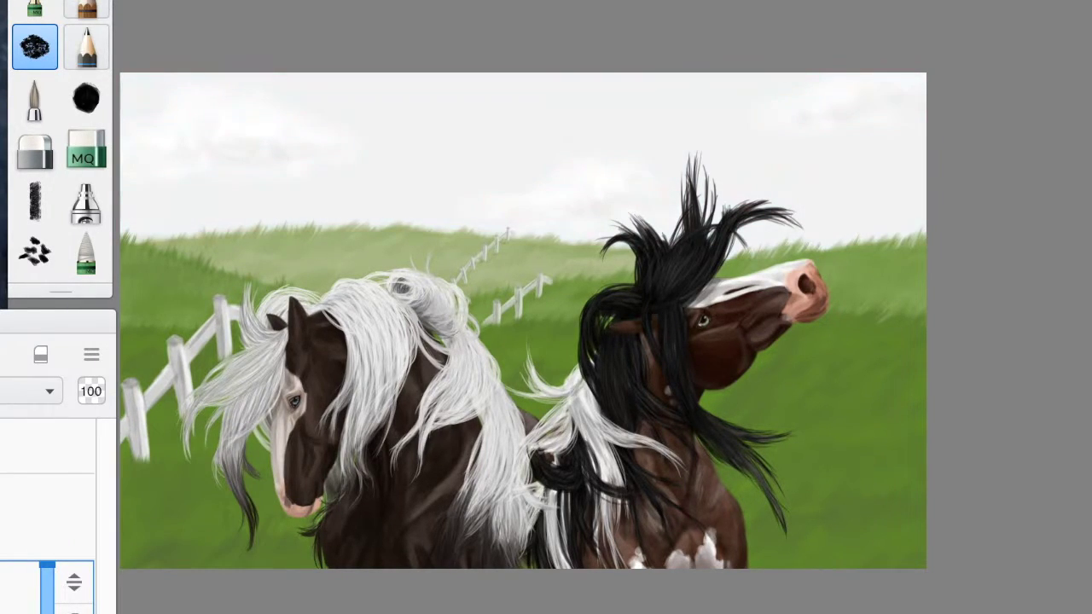
Shift the sky to a brighter light blue and airbrush a white glow over the clouds
scroll(42, 534, "up", 1)
left_click(86, 202)
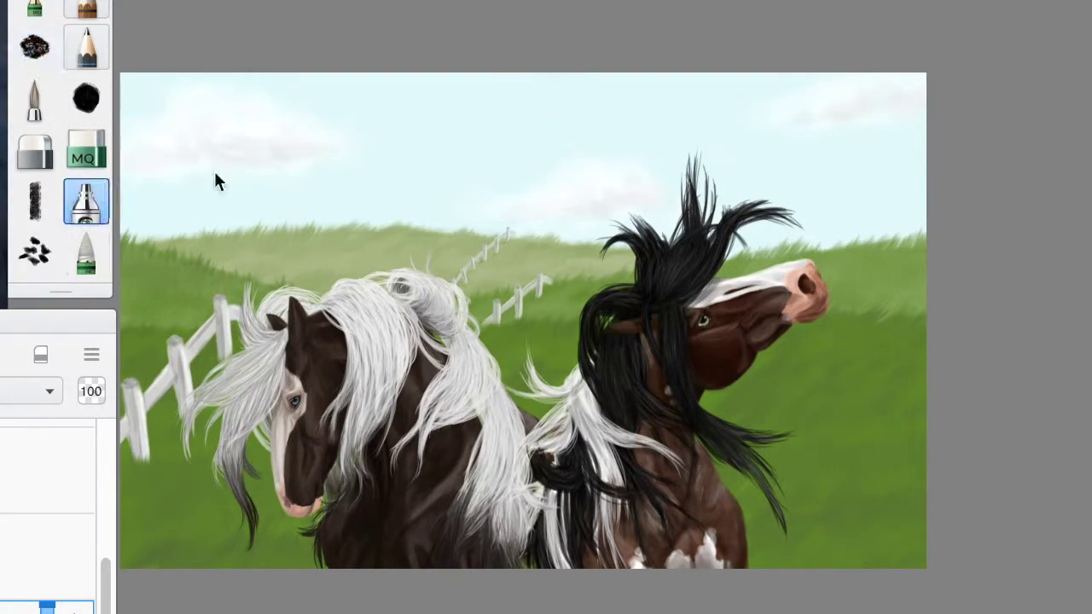
mouse_move(358, 145)
left_mouse_down()
mouse_move(288, 97)
mouse_move(300, 193)
mouse_move(545, 188)
mouse_move(566, 216)
left_mouse_up()
mouse_move(158, 241)
left_mouse_down()
mouse_move(281, 248)
mouse_move(170, 234)
mouse_move(450, 230)
left_mouse_up()
key("ctrl+z")
left_click(86, 151)
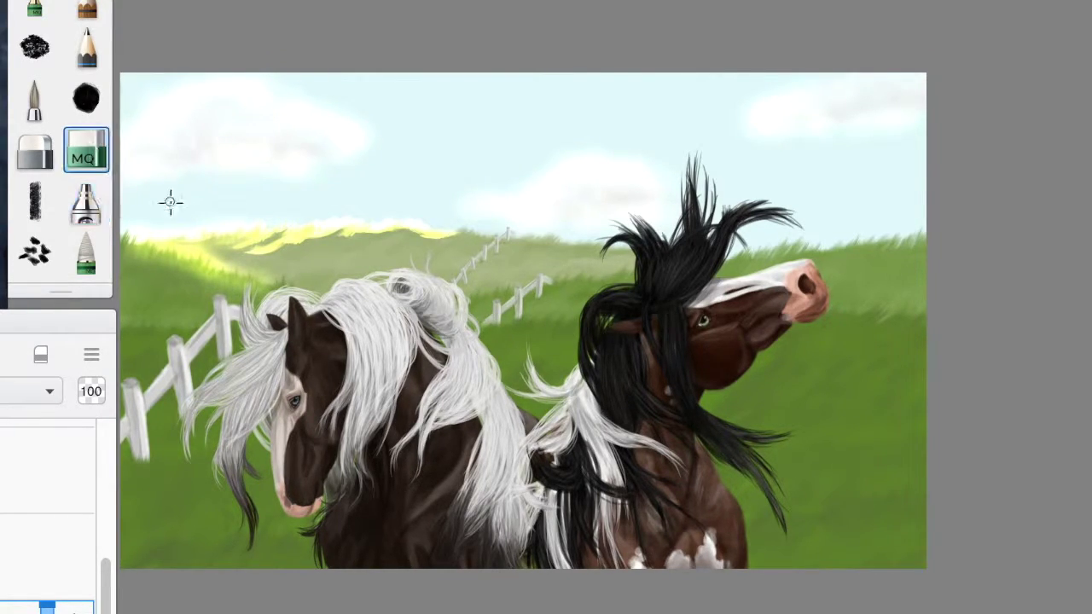
key("ctrl+z")
key("ctrl+z")
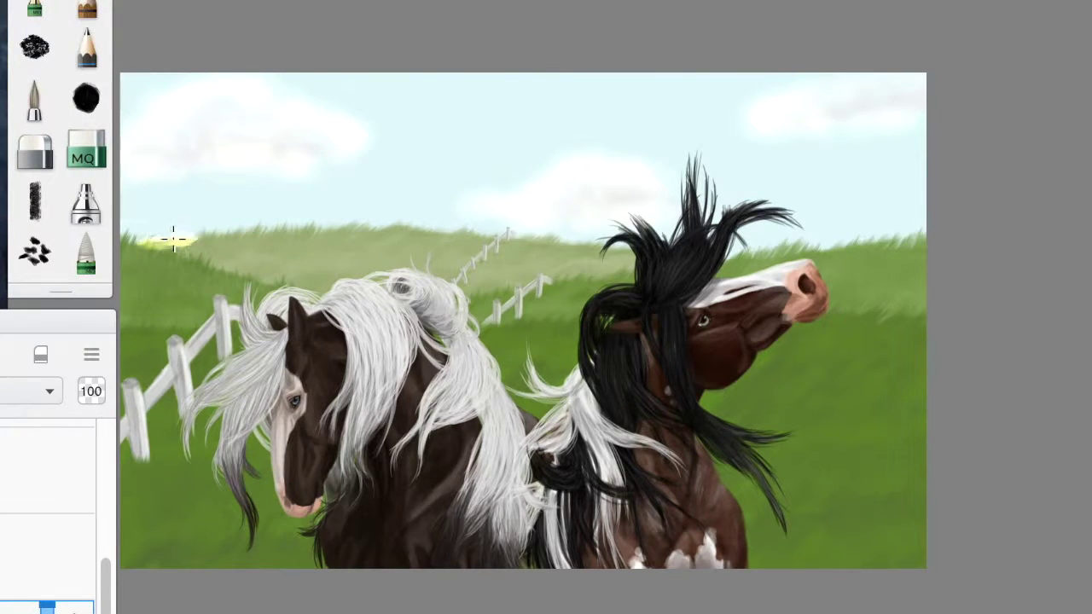
Airbrush a yellow sunlight glow along the hill crests and over the distant fence
mouse_move(173, 242)
left_mouse_down()
mouse_move(313, 229)
mouse_move(205, 251)
mouse_move(298, 232)
mouse_move(510, 229)
left_mouse_up()
mouse_move(796, 242)
left_mouse_down()
mouse_move(880, 245)
mouse_move(756, 252)
left_mouse_up()
mouse_move(461, 243)
left_mouse_down()
mouse_move(419, 236)
mouse_move(469, 248)
left_mouse_up()
left_click(85, 201)
mouse_move(307, 268)
left_mouse_down()
mouse_move(367, 237)
mouse_move(299, 256)
mouse_move(246, 240)
mouse_move(828, 256)
mouse_move(913, 241)
left_mouse_up()
Soften the yellow glow over the hills with the eraser and set the layer opacity to 71
left_click(34, 151)
mouse_move(337, 260)
left_mouse_down()
mouse_move(205, 251)
mouse_move(349, 254)
mouse_move(229, 222)
mouse_move(580, 246)
left_mouse_up()
left_click_drag(91, 391, 73, 390)
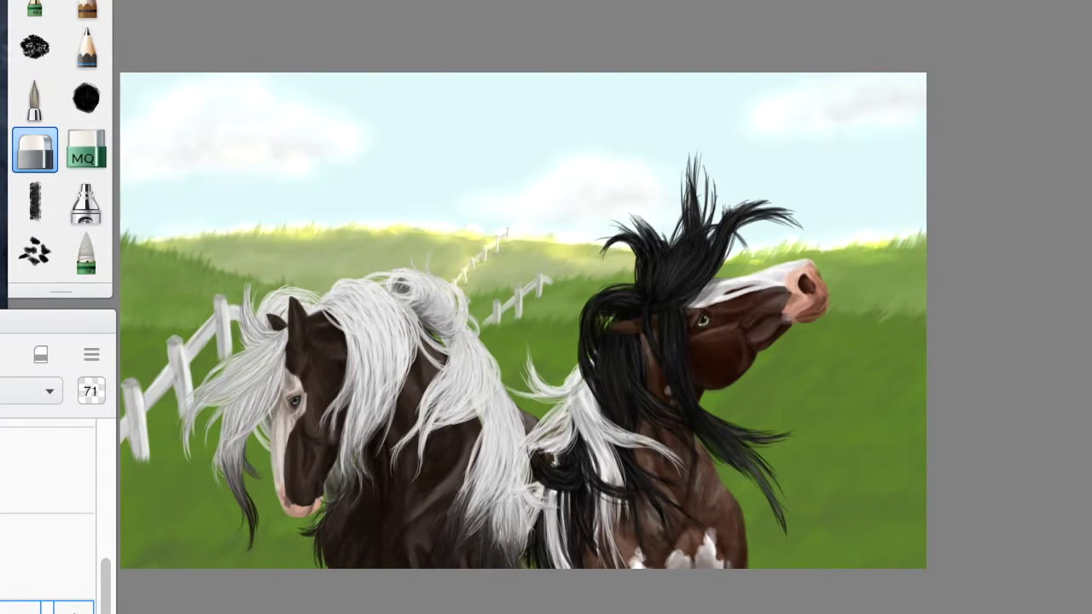
Airbrush yellow sunlight onto the middle hill's grass and its fence, undoing the unwanted stroke
left_click(85, 202)
key("ctrl+z")
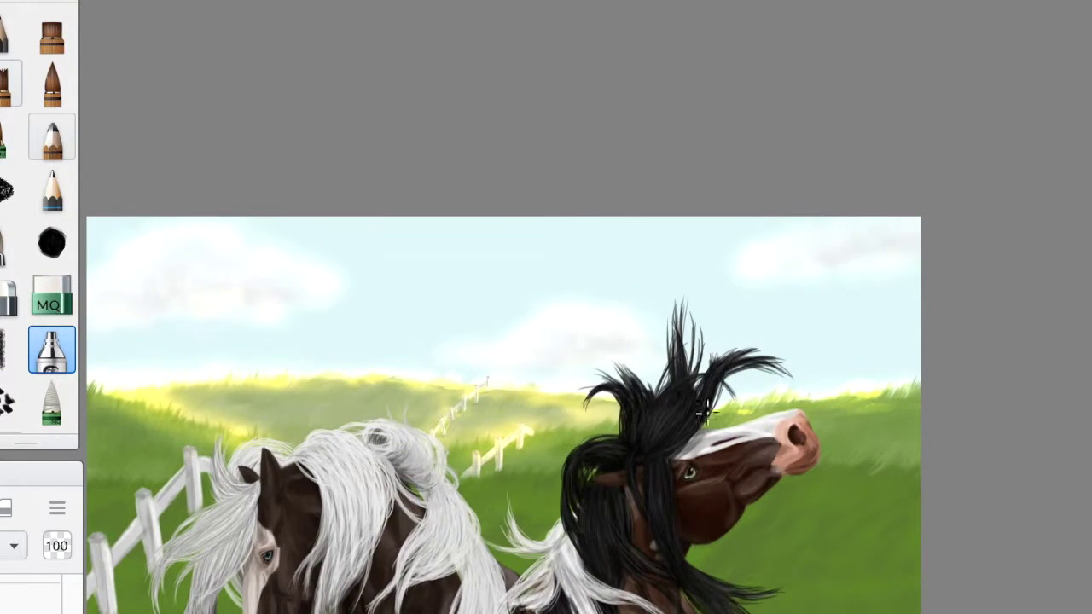
scroll(489, 447, "up", 3)
key("e")
scroll(444, 467, "down", 4)
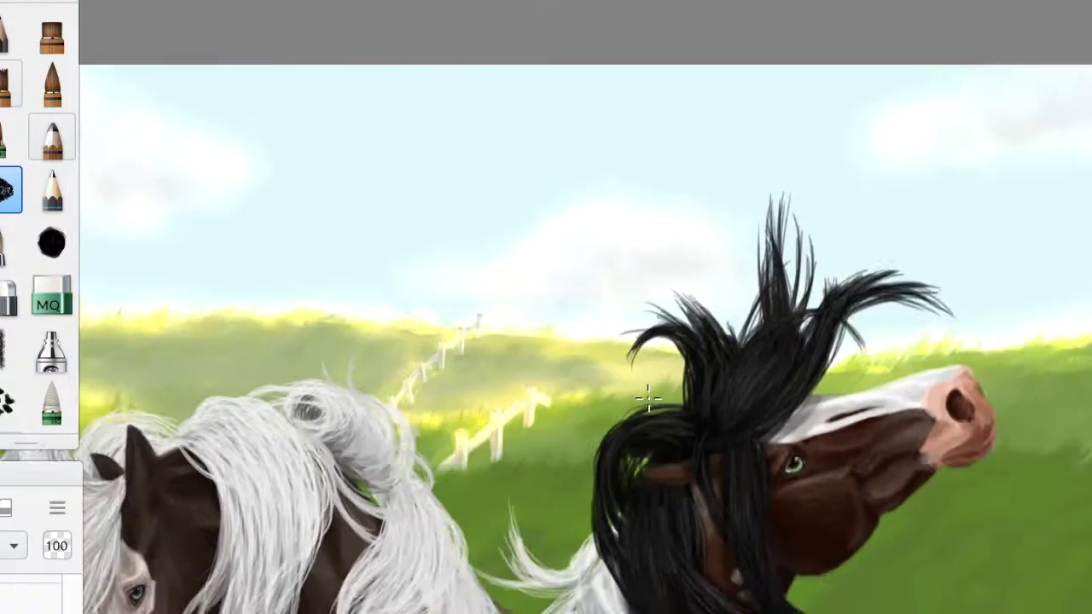
Paint a band of yellow sunlight across the foreground grass on both sides of the horses
left_click_drag(209, 448, 265, 449)
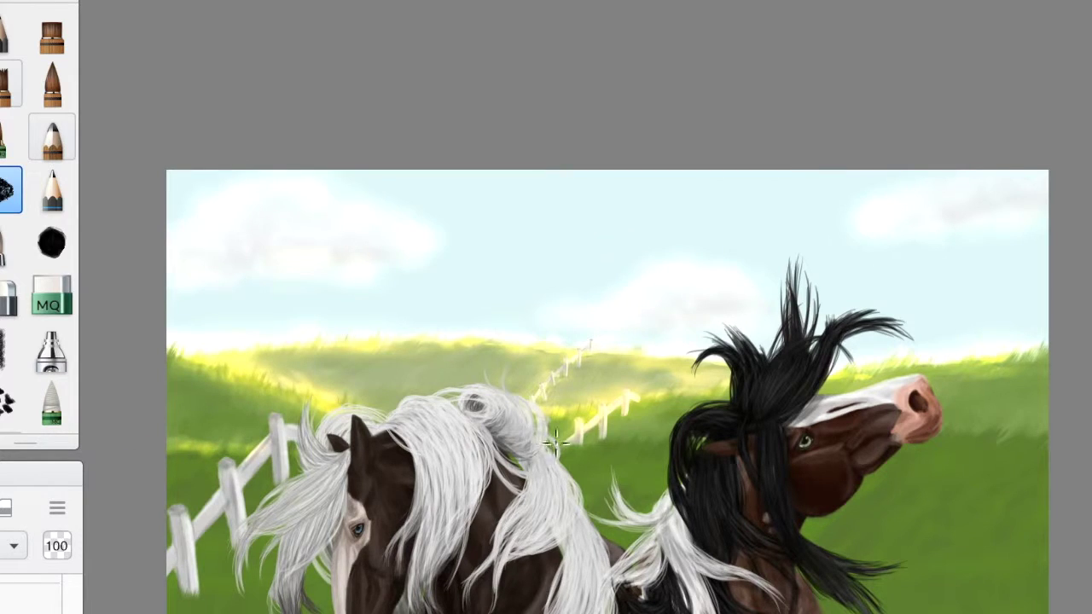
left_click_drag(551, 445, 665, 441)
left_click_drag(934, 431, 1040, 430)
left_click_drag(904, 444, 1044, 446)
Paint warm pale-yellow highlights on the near fence's post tops, post edges and rails
scroll(230, 478, "up", 4)
left_click_drag(273, 467, 292, 475)
mouse_move(427, 319)
left_mouse_down()
mouse_move(549, 281)
mouse_move(629, 175)
mouse_move(683, 202)
left_mouse_up()
mouse_move(260, 256)
left_mouse_down()
mouse_move(363, 251)
mouse_move(385, 319)
left_mouse_up()
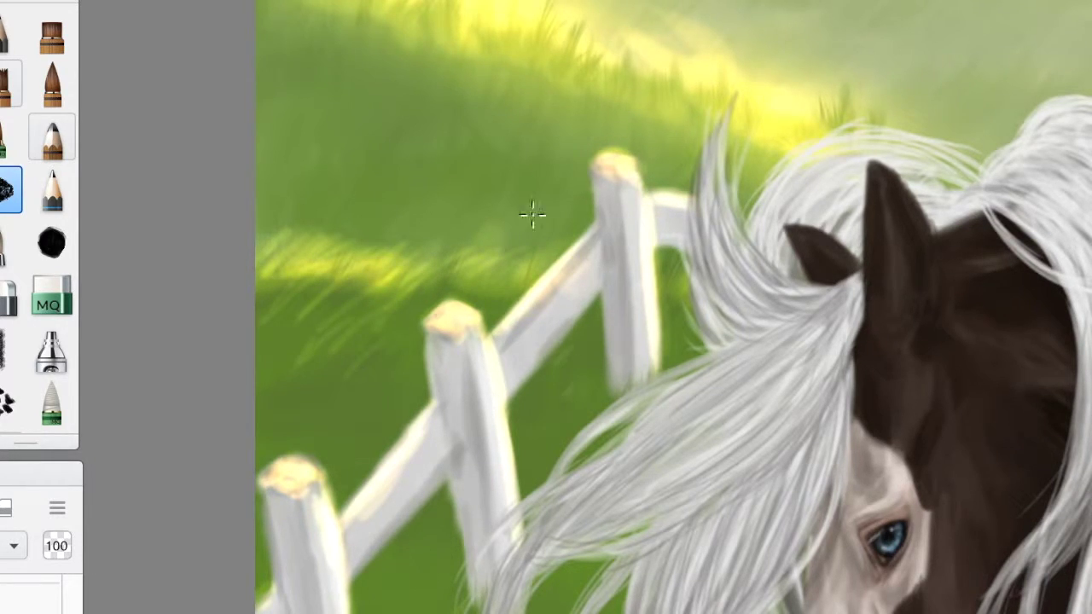
scroll(532, 215, "down", 2)
scroll(375, 255, "down", 2)
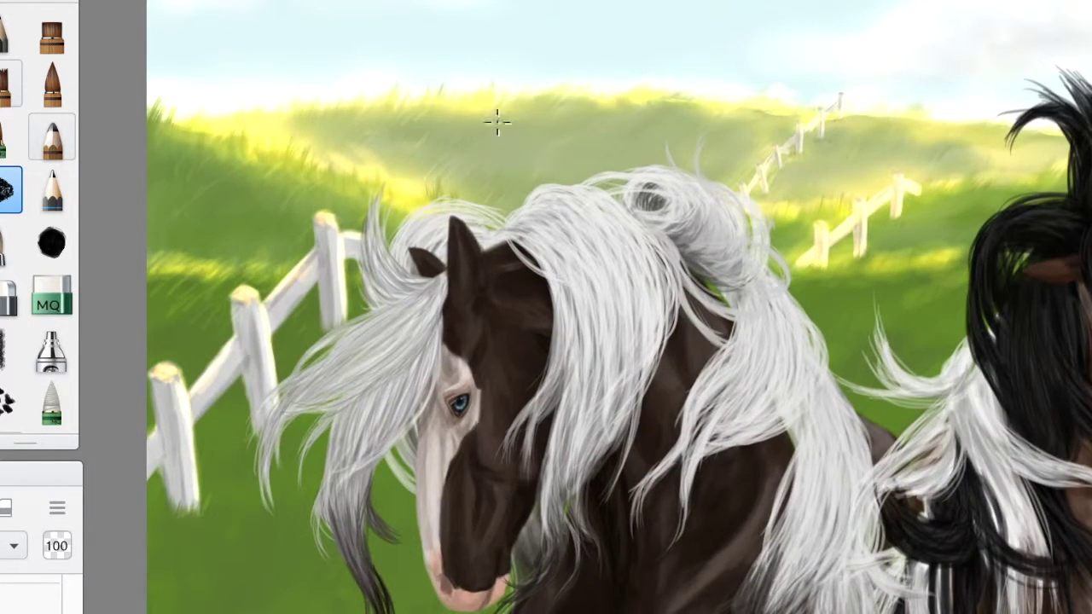
Airbrush a yellow glow over the foreground grass around the black-maned horse and soften it with the eraser
scroll(576, 162, "right", 5)
scroll(773, 244, "right", 4)
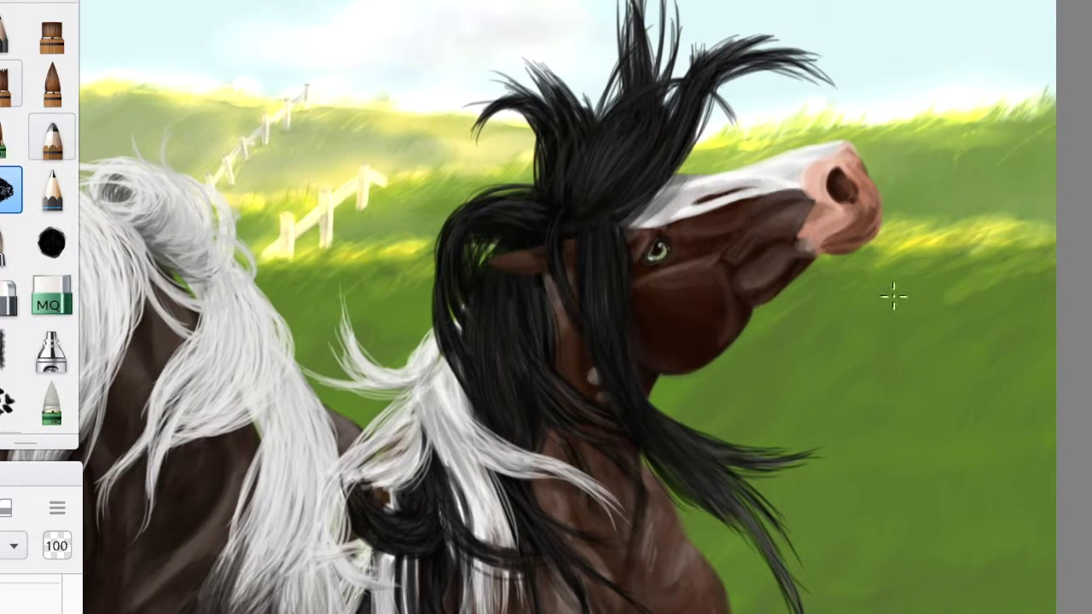
scroll(893, 295, "down", 3)
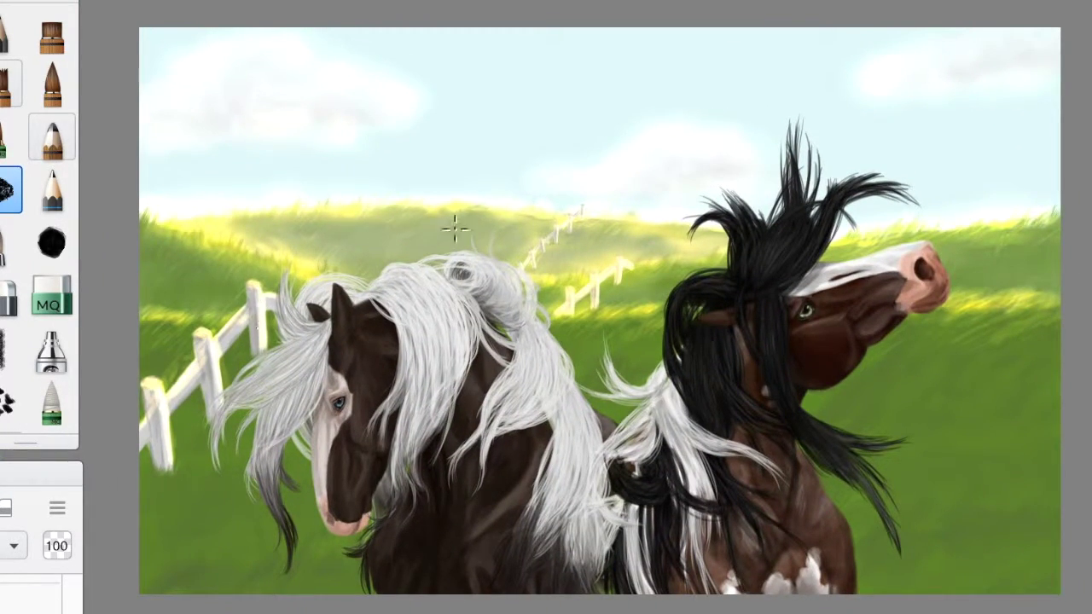
left_click(51, 350)
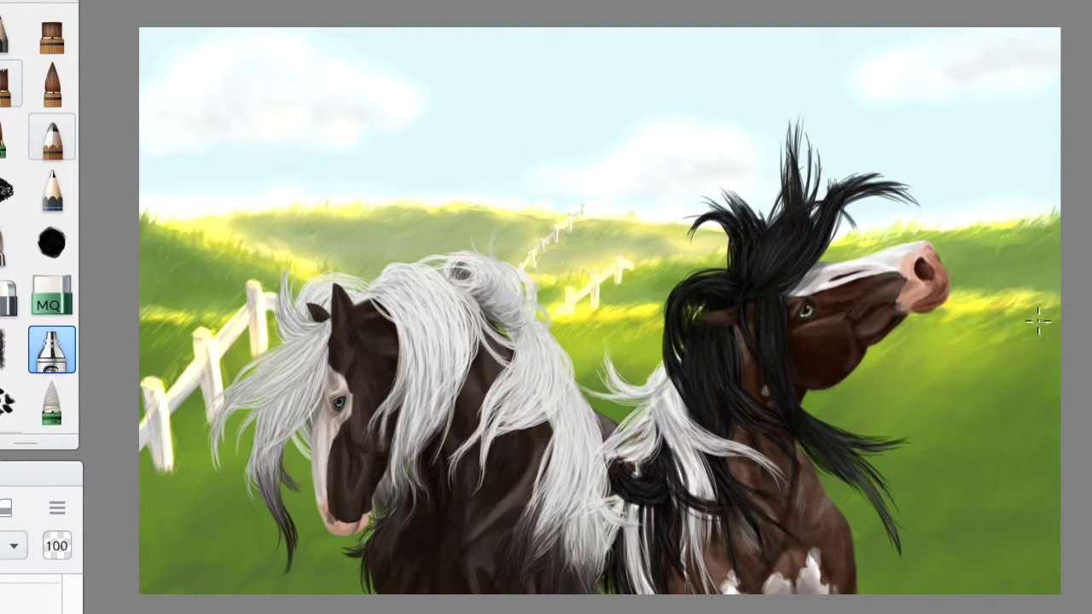
left_click_drag(964, 319, 770, 302)
left_click_drag(853, 367, 1049, 273)
left_click(10, 297)
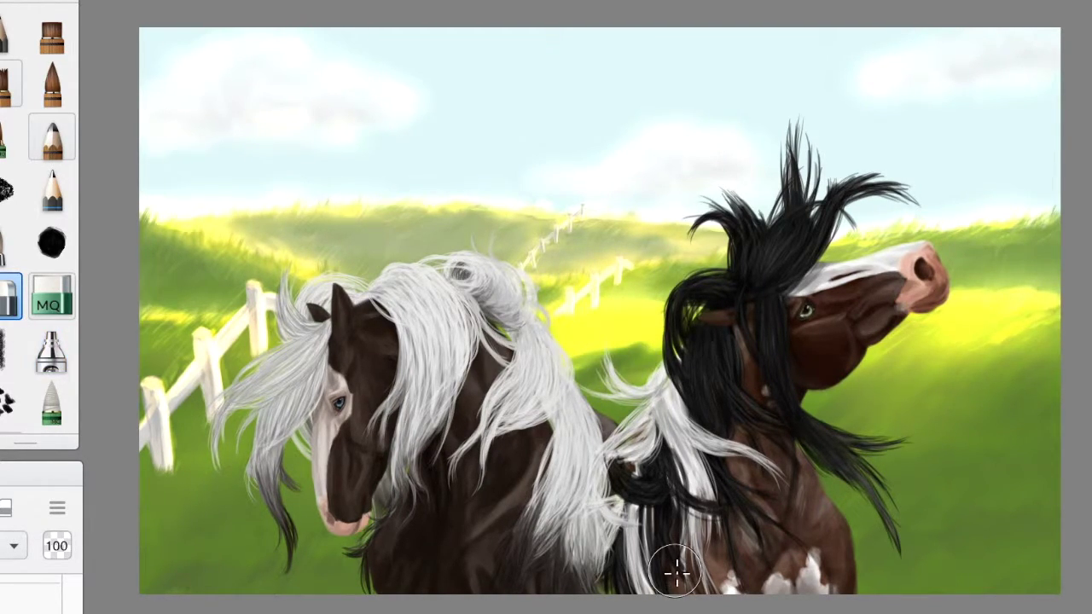
mouse_move(573, 350)
left_mouse_down()
mouse_move(645, 305)
mouse_move(580, 317)
left_mouse_up()
left_click_drag(858, 390, 1024, 302)
Build up more airbrushed sunlight on the meadow and near fence, thinning the excess with the eraser
left_click(11, 192)
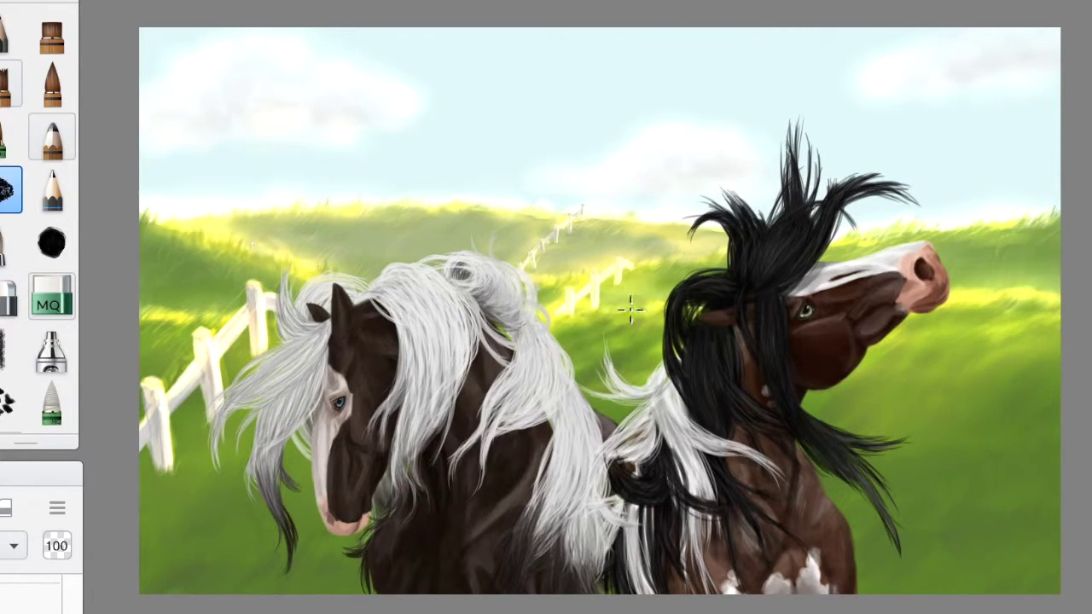
left_click(51, 349)
left_click(11, 296)
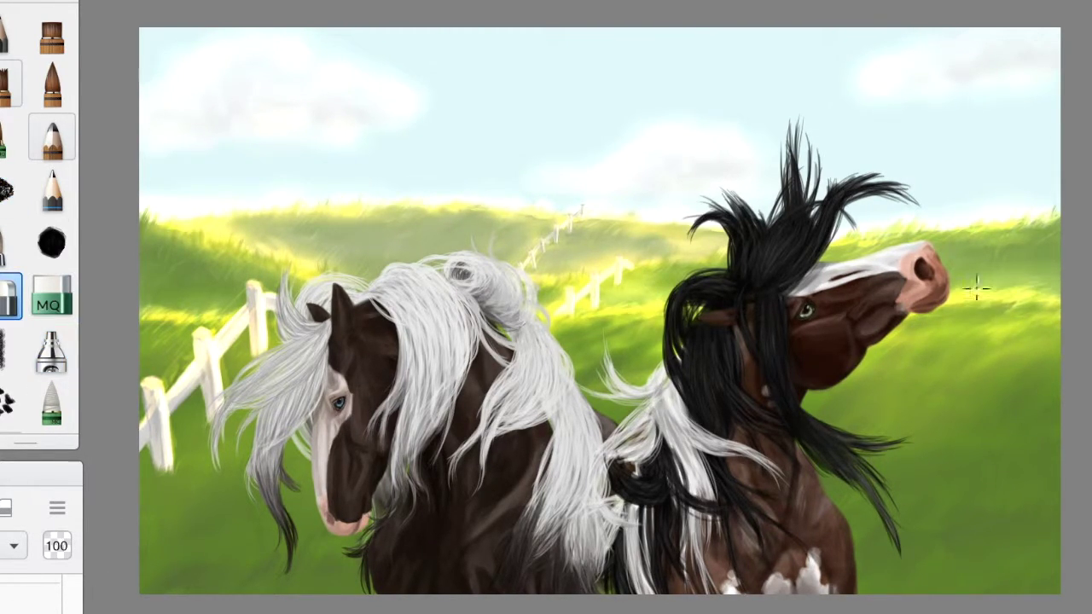
left_click(51, 350)
left_click(10, 297)
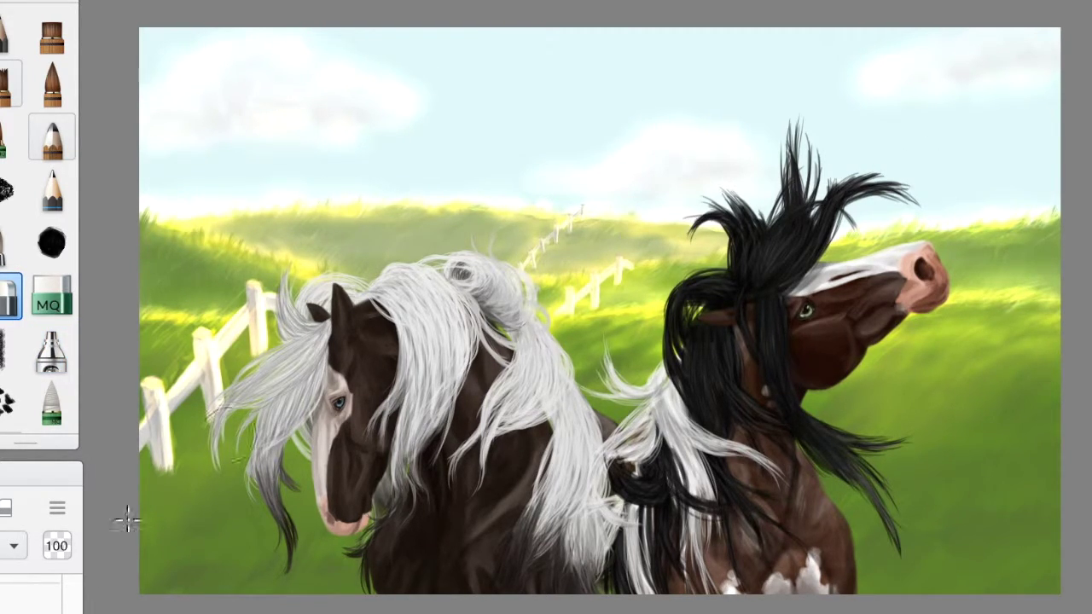
left_click(51, 349)
left_click(10, 296)
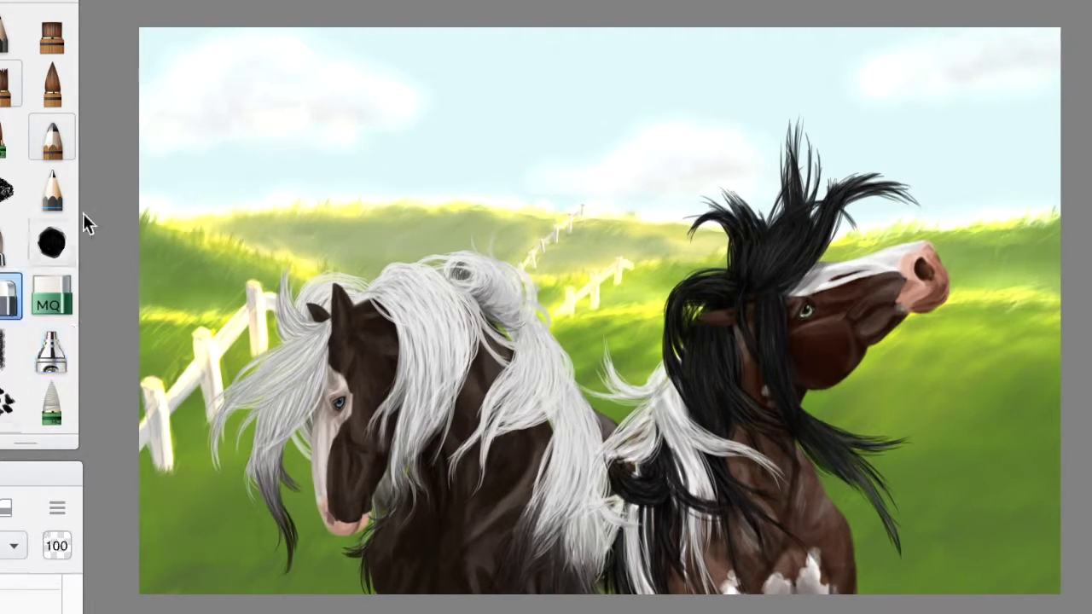
Paint bright yellow-green grass tufts at the base of the near fence posts
left_click(10, 192)
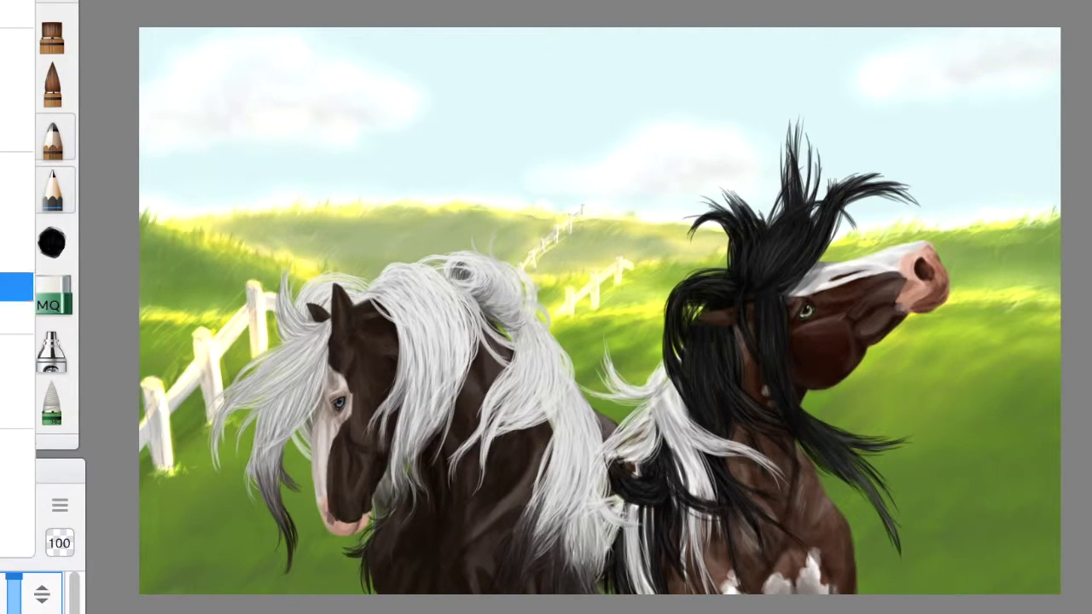
scroll(250, 502, "up", 5)
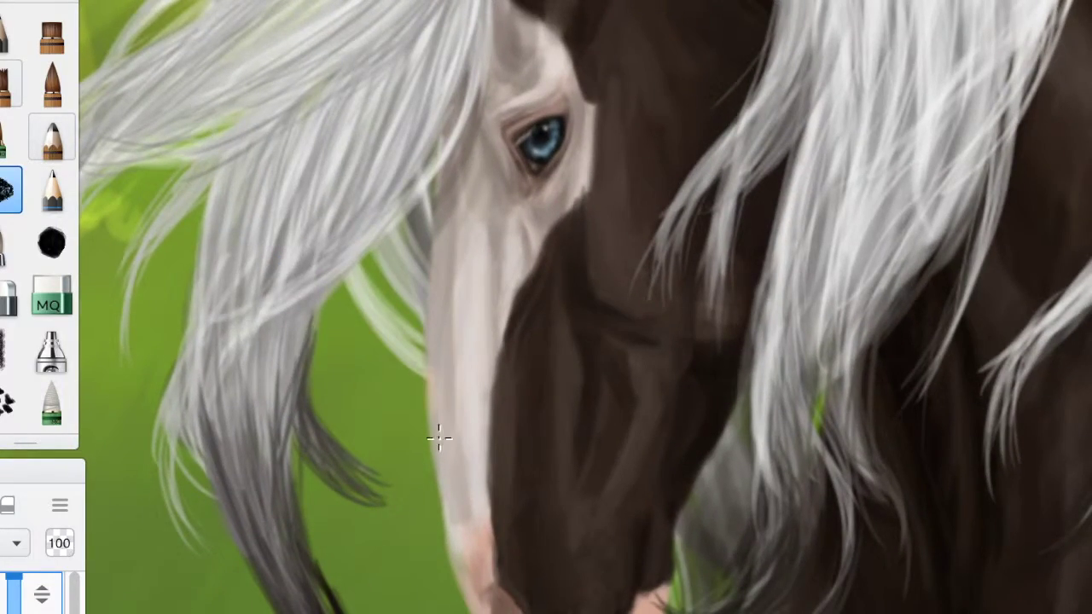
scroll(377, 187, "down", 1)
scroll(441, 422, "down", 8)
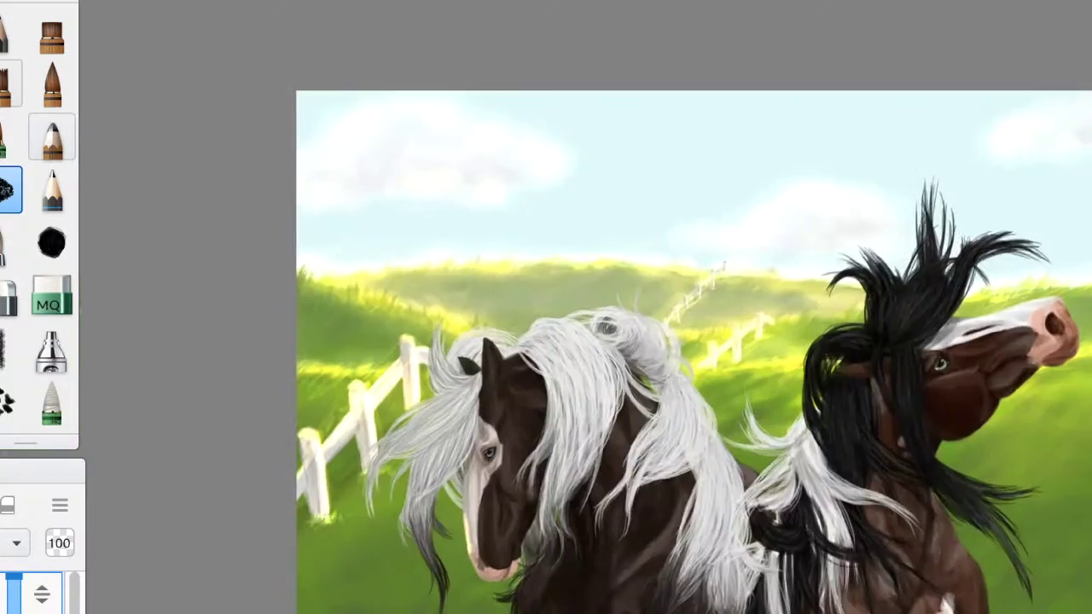
Paint pale-yellow rim light along the front edge and inner side of the white-maned horse's blaze
scroll(441, 422, "up", 10)
mouse_move(469, 609)
left_mouse_down()
mouse_move(466, 493)
mouse_move(441, 490)
mouse_move(439, 477)
left_mouse_up()
scroll(432, 357, "up", 2)
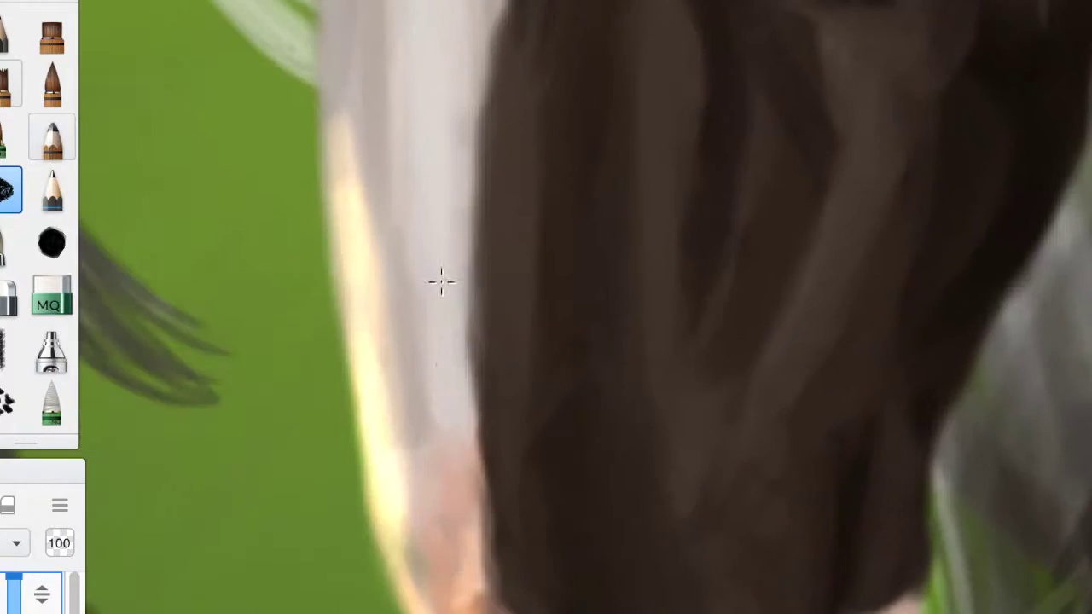
key("e")
left_click_drag(369, 147, 439, 602)
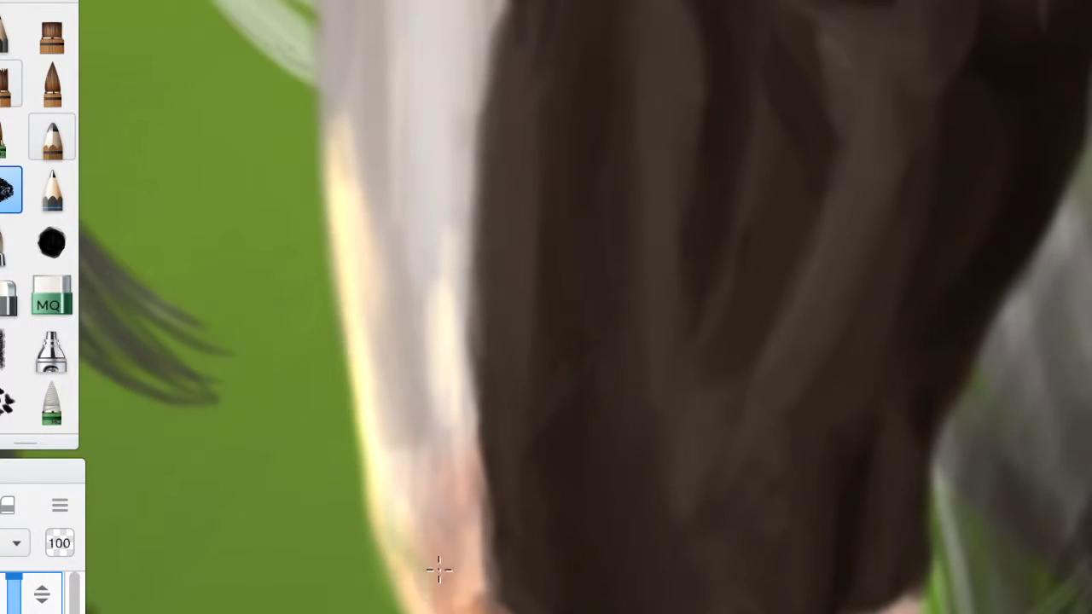
left_click_drag(426, 504, 400, 610)
Paint yellow light on the hair strands behind the white-maned horse's face and extend the rim light up the blaze
scroll(412, 433, "down", 5)
scroll(413, 433, "up", 5)
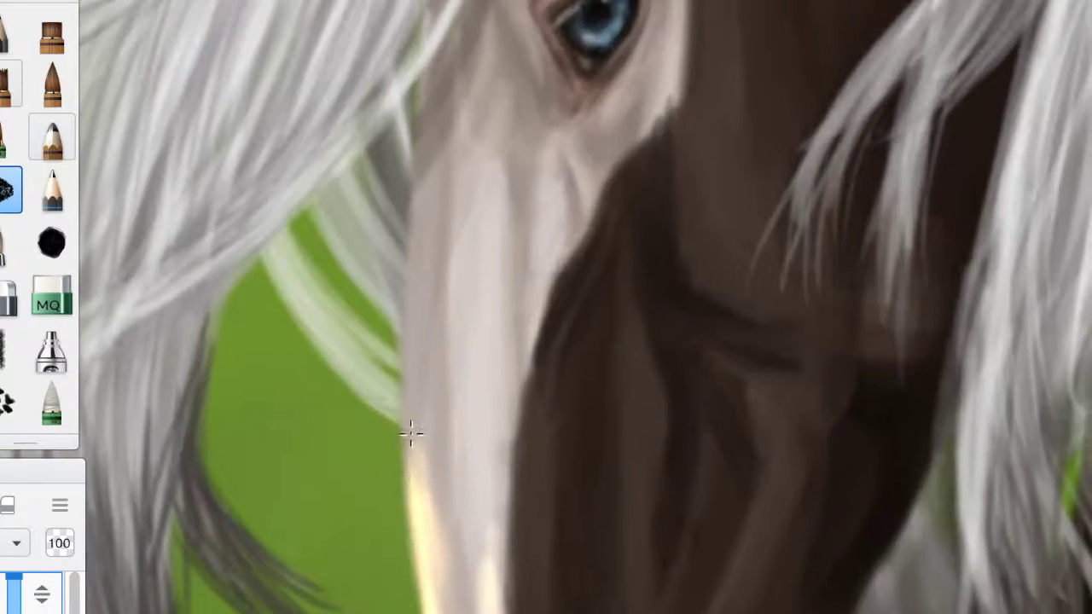
mouse_move(321, 220)
left_mouse_down()
mouse_move(397, 358)
mouse_move(293, 257)
mouse_move(296, 307)
mouse_move(401, 373)
mouse_move(406, 325)
mouse_move(339, 177)
mouse_move(382, 248)
mouse_move(342, 202)
mouse_move(314, 285)
mouse_move(402, 146)
mouse_move(462, 244)
left_mouse_up()
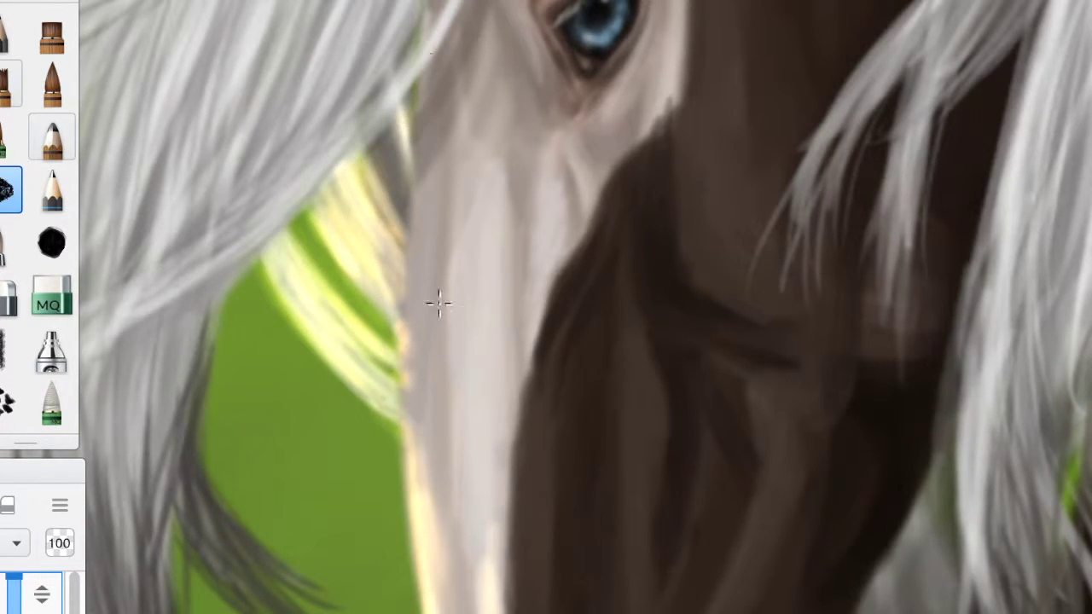
left_click_drag(928, 495, 920, 607)
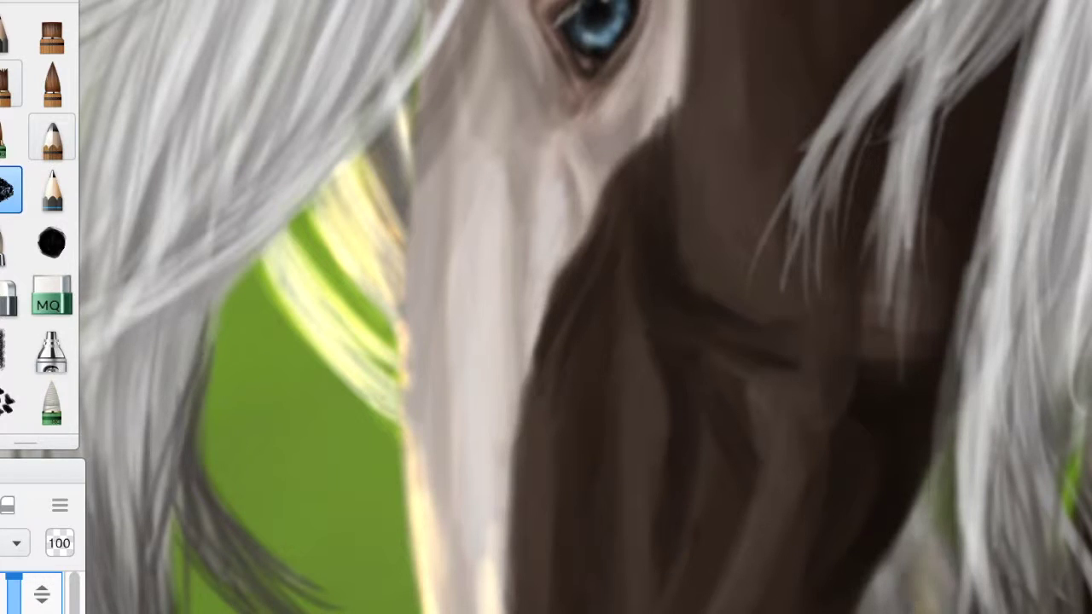
scroll(412, 389, "down", 5)
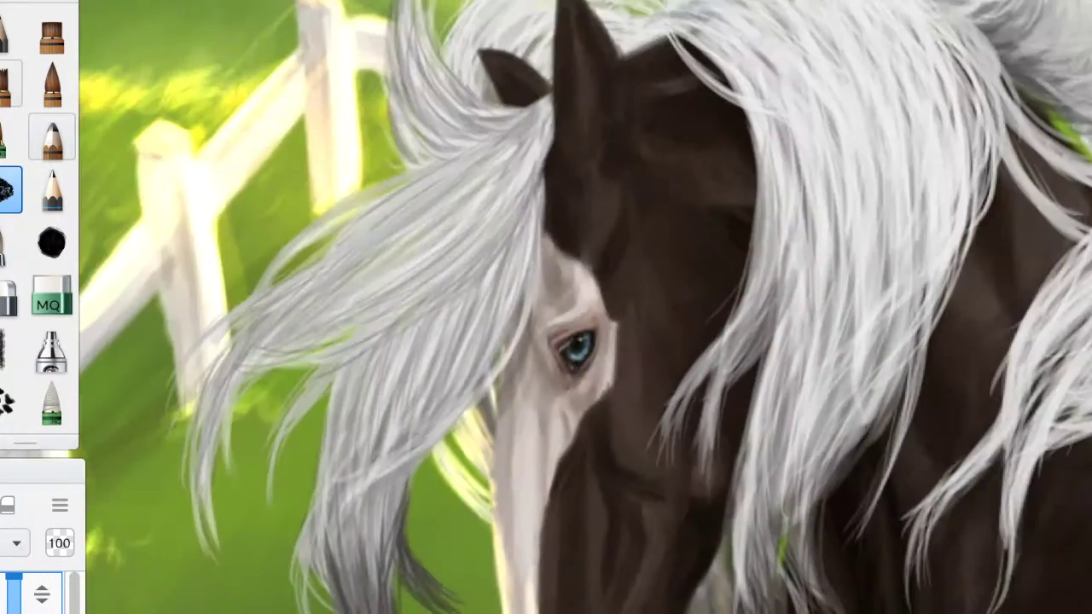
Add yellow and orange rim light to the muzzle, the chin hair and the dark forelock tips of the white-maned horse
scroll(507, 480, "up", 5)
scroll(512, 227, "down", 3)
key("space")
mouse_move(495, 441)
left_mouse_down()
mouse_move(439, 536)
mouse_move(382, 345)
mouse_move(393, 409)
mouse_move(435, 264)
left_mouse_up()
key("e")
mouse_move(399, 437)
left_mouse_down()
mouse_move(460, 519)
mouse_move(419, 510)
mouse_move(370, 465)
mouse_move(477, 534)
left_mouse_up()
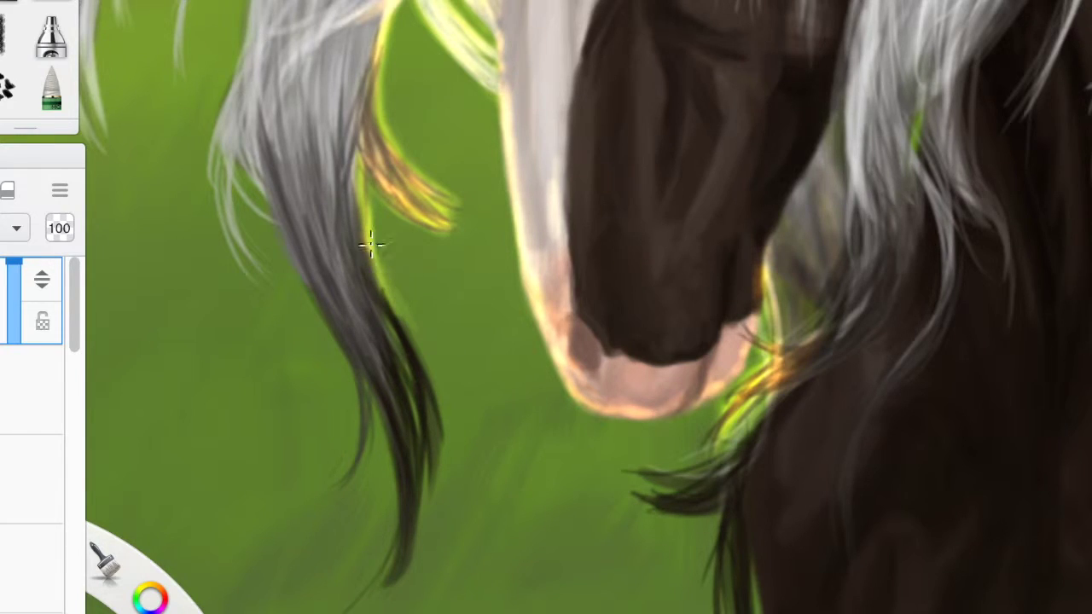
mouse_move(371, 245)
left_mouse_down()
mouse_move(412, 463)
mouse_move(368, 551)
mouse_move(366, 295)
mouse_move(329, 502)
mouse_move(368, 346)
mouse_move(403, 358)
left_mouse_up()
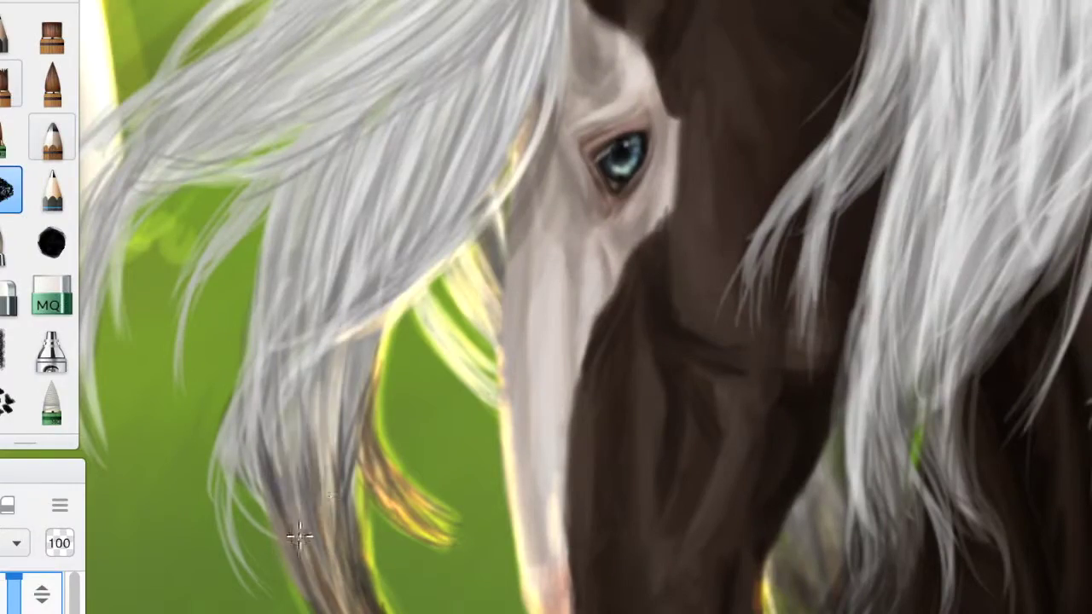
Paint warm highlight strands through the lower forelock and along its underside beside the blue eye
mouse_move(298, 531)
left_mouse_down()
mouse_move(224, 451)
mouse_move(361, 313)
left_mouse_up()
scroll(288, 424, "up", 3)
scroll(288, 424, "up", 2)
mouse_move(464, 359)
left_mouse_down()
mouse_move(458, 580)
mouse_move(378, 458)
mouse_move(500, 324)
mouse_move(480, 479)
mouse_move(445, 390)
left_mouse_up()
key("e")
left_click_drag(683, 486, 622, 598)
left_click_drag(435, 456, 375, 580)
left_click_drag(349, 494, 324, 294)
left_click_drag(623, 528, 580, 409)
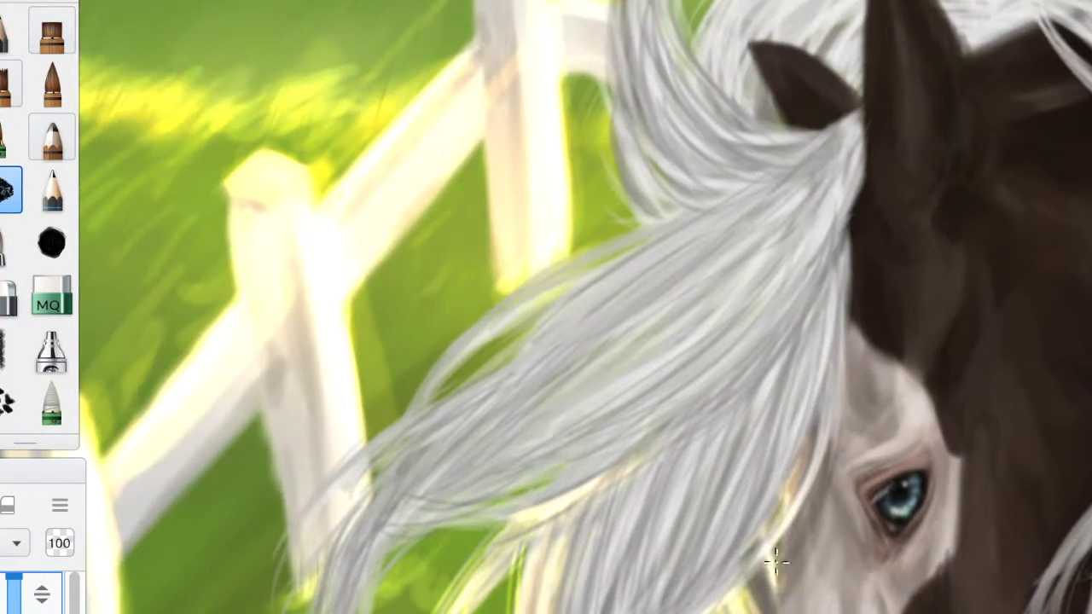
Paint pale-yellow highlights along the outer windblown strands of the white forelock
mouse_move(376, 597)
left_mouse_down()
mouse_move(677, 409)
mouse_move(358, 597)
mouse_move(297, 592)
mouse_move(470, 336)
mouse_move(390, 531)
mouse_move(394, 406)
mouse_move(312, 588)
left_mouse_up()
key("e")
left_click_drag(597, 376, 401, 512)
mouse_move(217, 589)
left_mouse_down()
mouse_move(166, 573)
mouse_move(414, 541)
mouse_move(358, 361)
mouse_move(434, 236)
mouse_move(490, 458)
mouse_move(372, 219)
mouse_move(622, 421)
mouse_move(576, 422)
mouse_move(560, 334)
mouse_move(700, 199)
mouse_move(782, 361)
mouse_move(791, 480)
mouse_move(709, 199)
mouse_move(841, 349)
mouse_move(585, 372)
mouse_move(603, 466)
mouse_move(616, 182)
mouse_move(721, 185)
mouse_move(688, 360)
left_mouse_up()
Paint orange rim light on the white-maned horse's ears and yellow strands in the hair behind them
key("e")
scroll(688, 361, "down", 3)
scroll(643, 436, "up", 3)
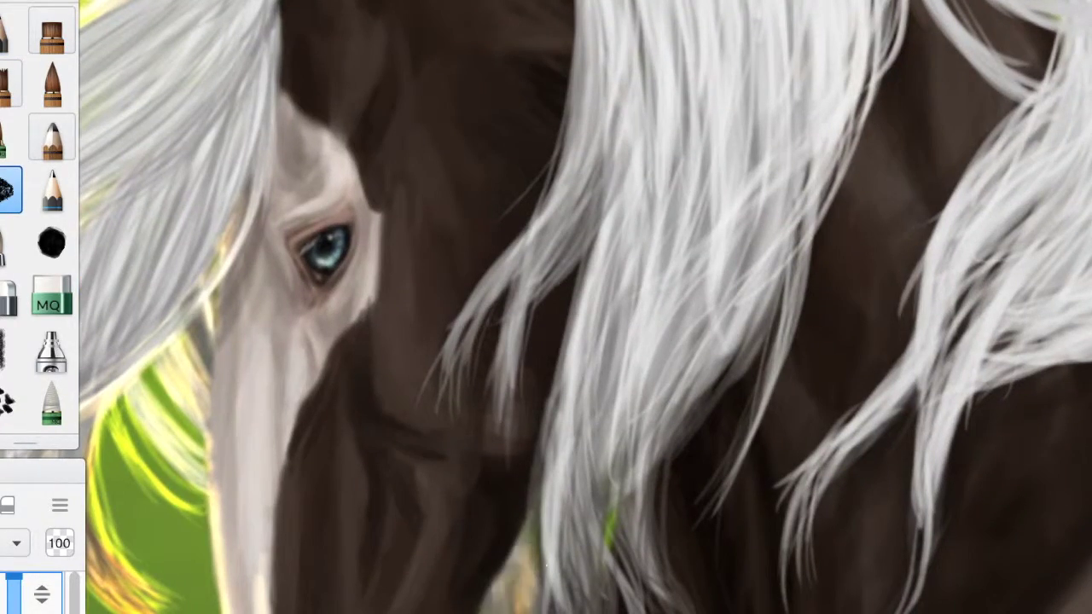
scroll(505, 589, "down", 3)
left_click_drag(505, 588, 483, 344)
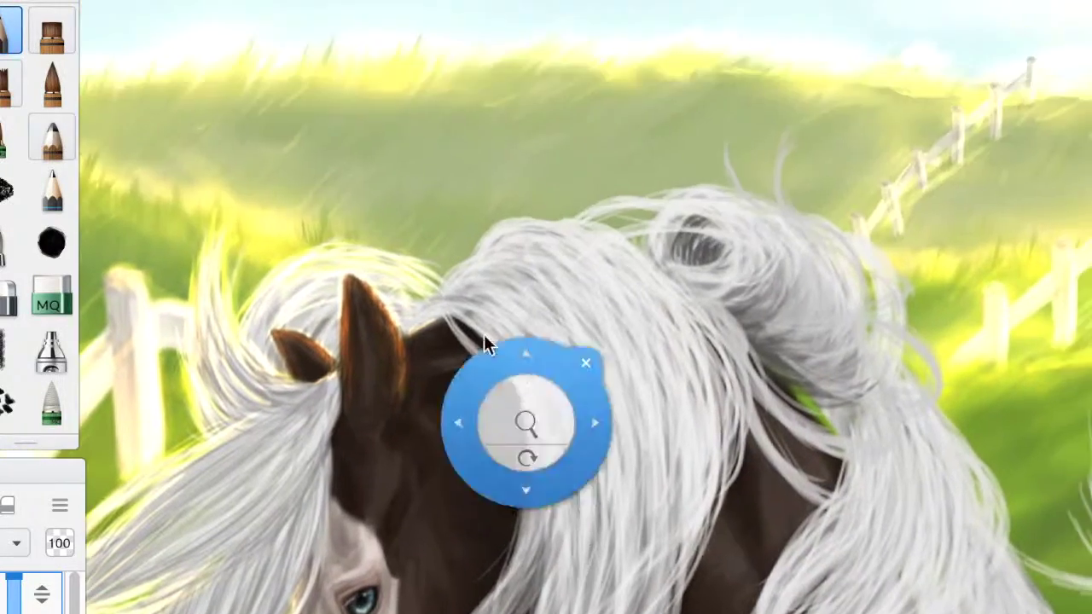
Paint pale-yellow rim light along the top of the white mane's crest
scroll(578, 284, "up", 3)
mouse_move(460, 213)
left_mouse_down()
mouse_move(480, 171)
mouse_move(563, 199)
mouse_move(505, 215)
mouse_move(780, 110)
mouse_move(865, 225)
mouse_move(904, 171)
left_mouse_up()
scroll(865, 224, "down", 5)
left_click(9, 189)
left_click(9, 29)
left_click(9, 189)
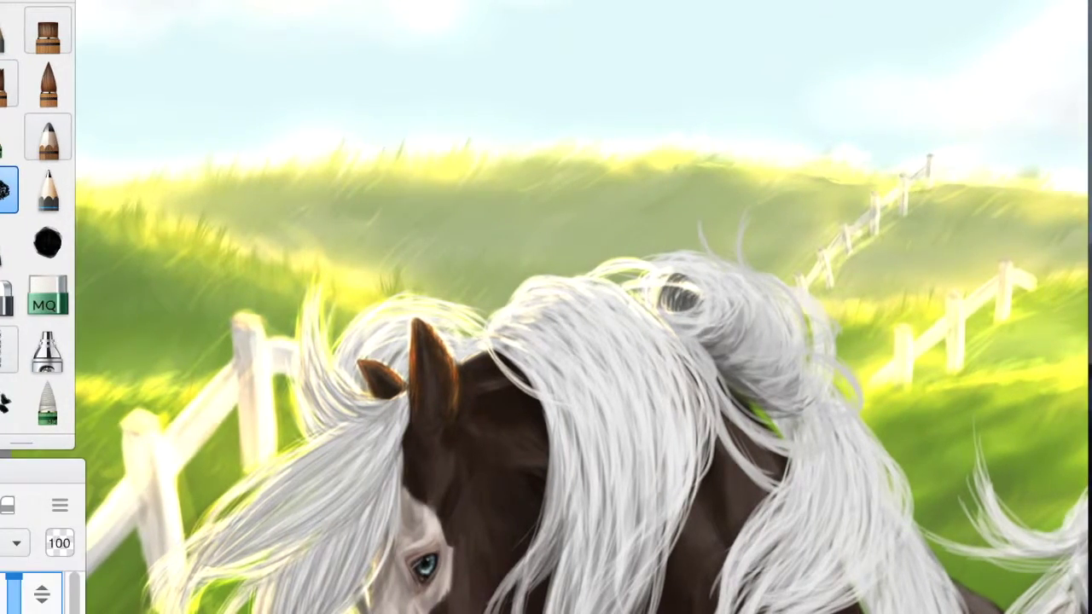
Highlight the curled lock and the outer edge of the white mane down the neck with pale-yellow strands
left_click_drag(757, 437, 563, 446)
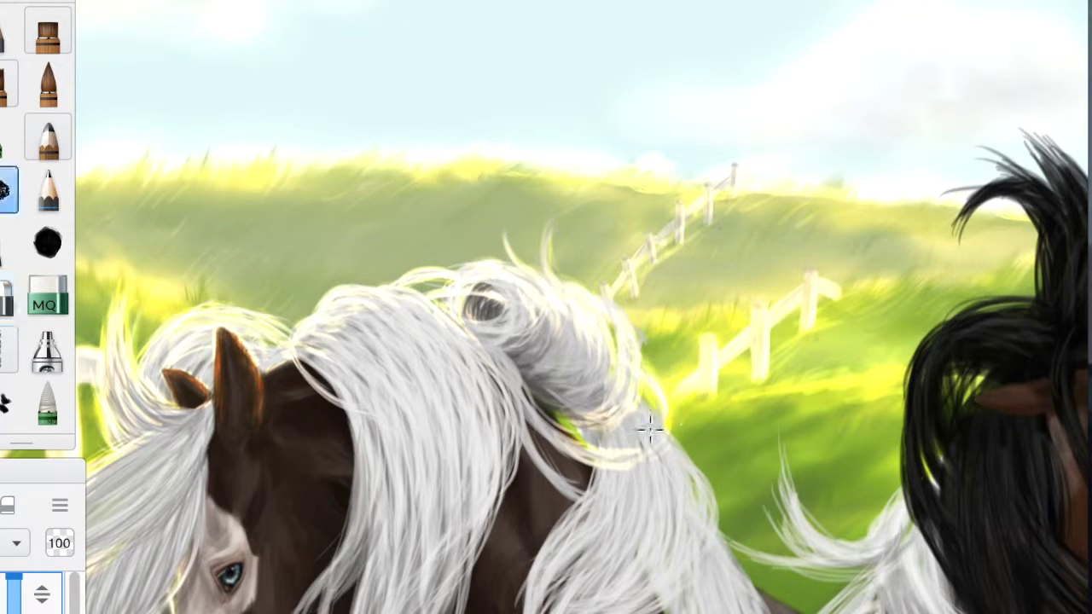
key("e")
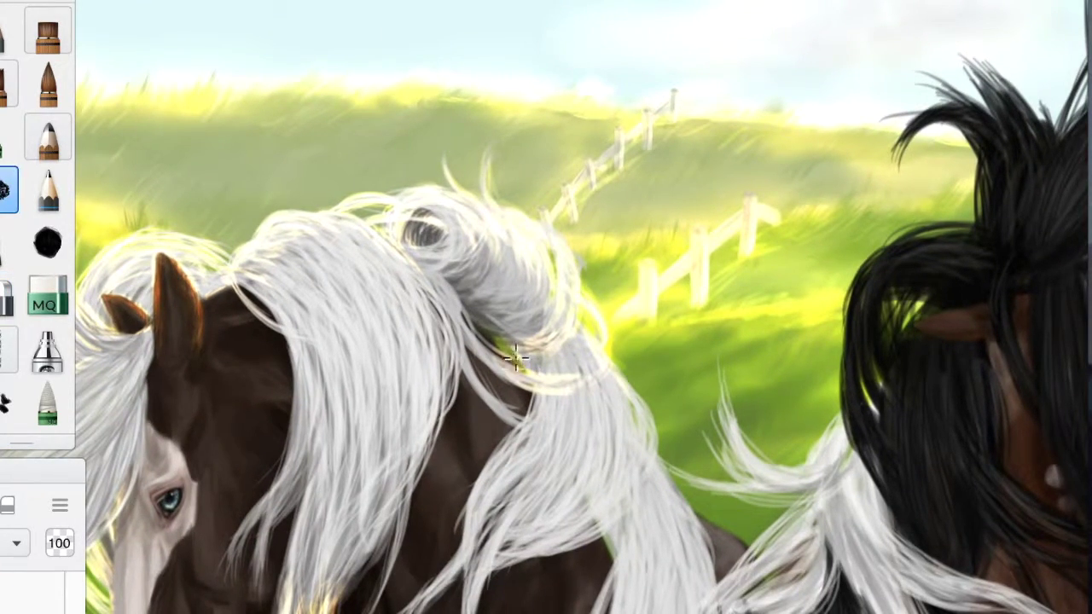
left_click_drag(639, 394, 626, 517)
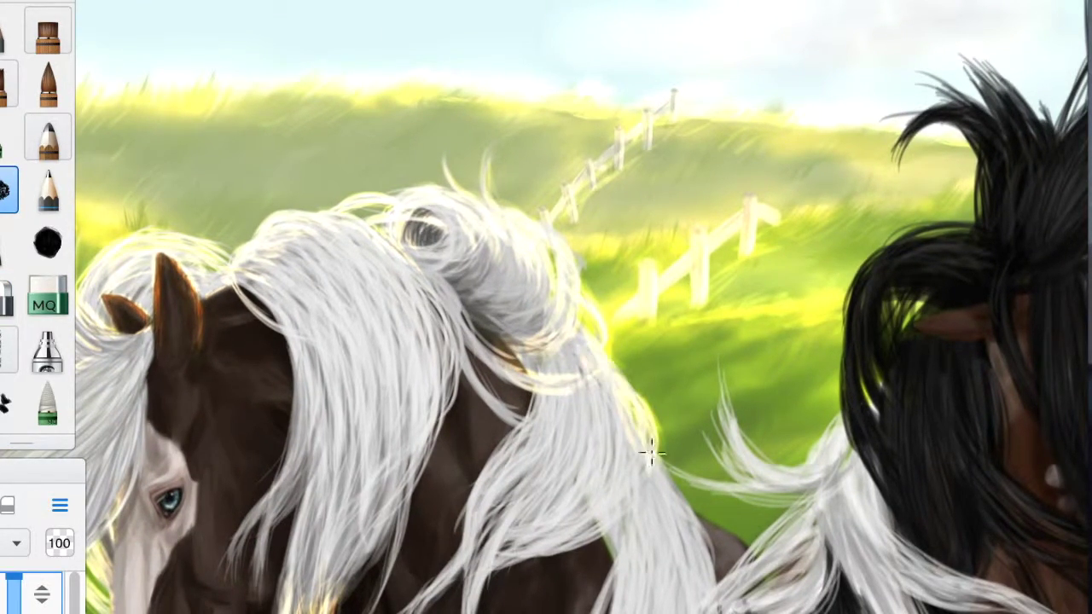
left_click_drag(702, 580, 642, 554)
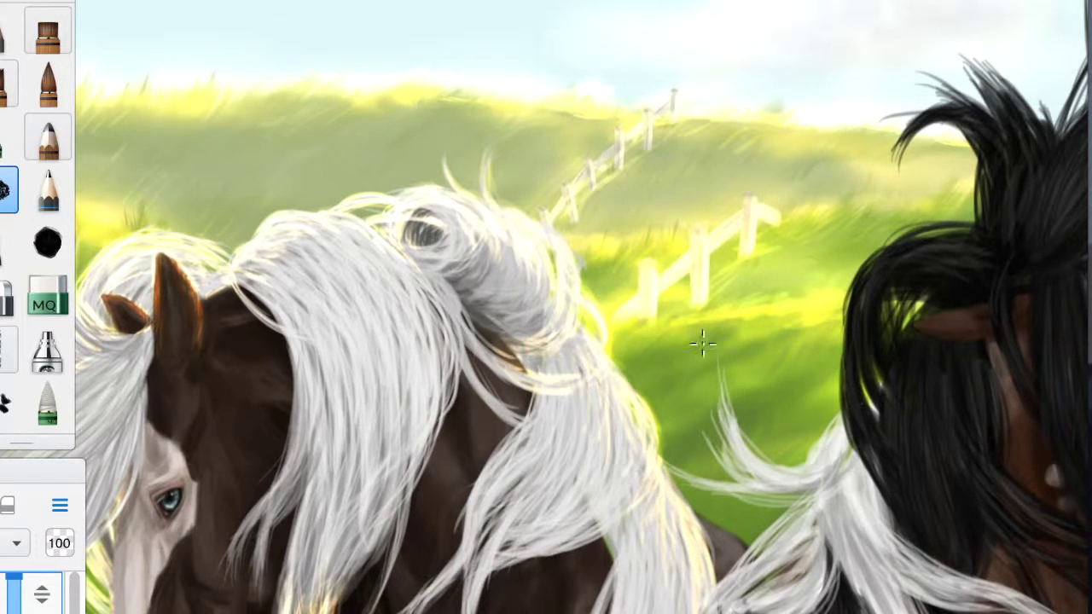
key("e")
Paint yellow highlights through the black-maned horse's white mane section and an orange rim on the adjacent horse's back
mouse_move(731, 532)
left_mouse_down()
mouse_move(752, 568)
mouse_move(727, 567)
mouse_move(729, 540)
mouse_move(572, 533)
left_mouse_up()
key("e")
mouse_move(588, 589)
left_mouse_down()
mouse_move(632, 512)
mouse_move(660, 544)
mouse_move(567, 607)
left_mouse_up()
left_click_drag(597, 554, 503, 549)
key("b")
mouse_move(546, 341)
left_mouse_down()
mouse_move(589, 461)
mouse_move(591, 452)
left_mouse_up()
key("e")
scroll(591, 452, "up", 1)
key("b")
left_click_drag(520, 580, 622, 446)
mouse_move(648, 512)
left_mouse_down()
mouse_move(575, 456)
mouse_move(447, 515)
left_mouse_up()
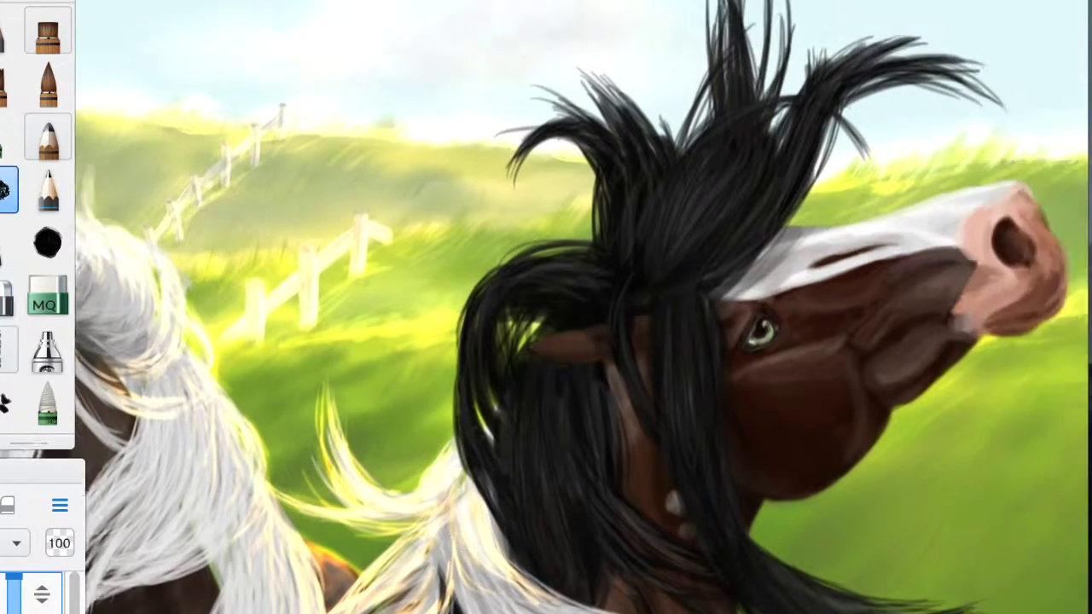
Paint orange and yellow rim light along the arched lock of black mane behind the ear
left_click_drag(546, 341, 529, 349)
left_click_drag(563, 247, 444, 426)
left_click_drag(452, 307, 492, 509)
left_click_drag(452, 401, 512, 563)
key("b")
left_click_drag(426, 341, 477, 520)
left_click_drag(464, 290, 514, 253)
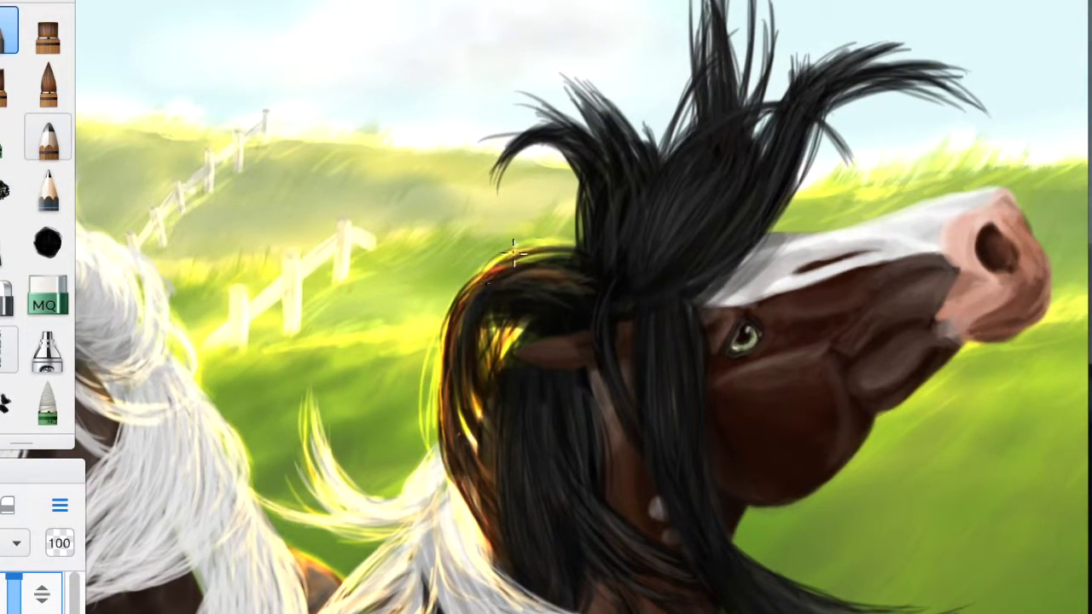
Color the black-maned horse's ear with orange light and extend the glow over the top of the arched lock
scroll(515, 253, "down", 2)
scroll(526, 314, "up", 3)
left_click_drag(452, 341, 594, 281)
scroll(562, 574, "down", 2)
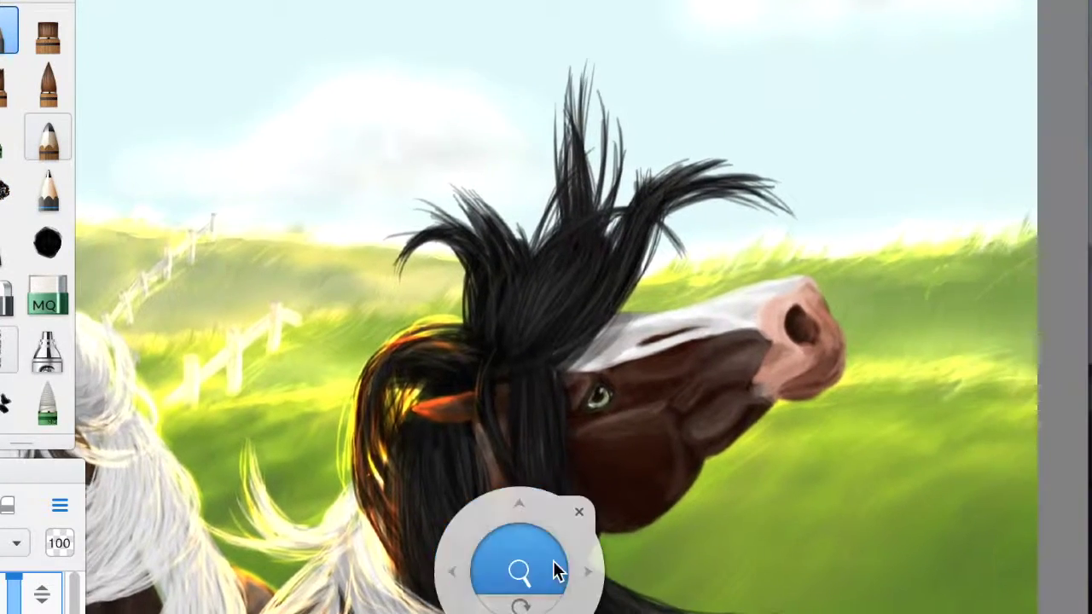
Paint orange and yellow highlight strands on the rear upswept tuft of the black forelock
scroll(563, 574, "down", 2)
scroll(372, 388, "right", 3)
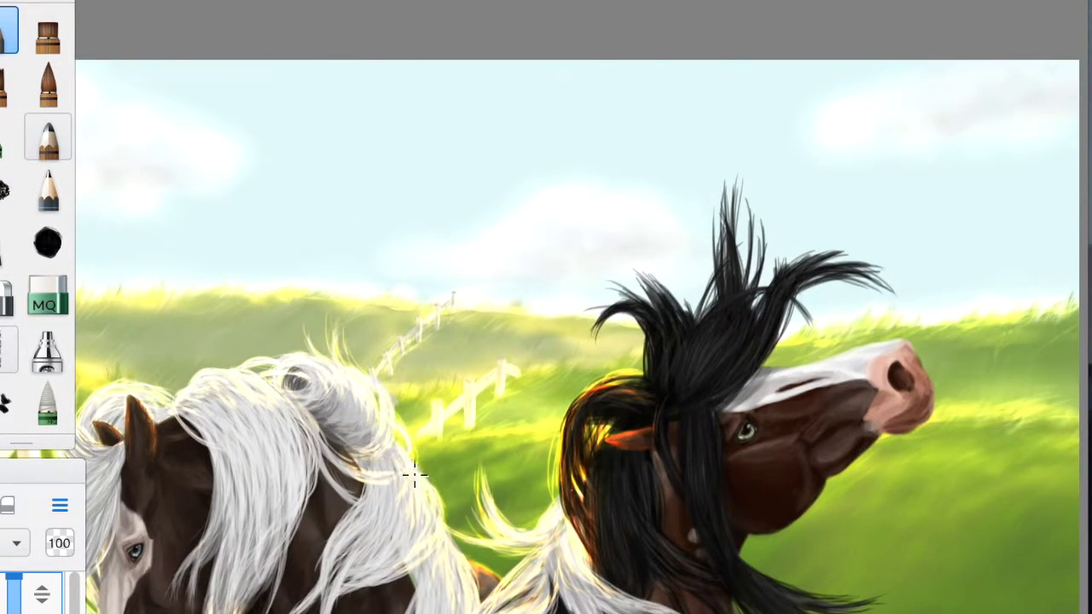
scroll(410, 452, "up", 2)
mouse_move(410, 383)
left_mouse_down()
mouse_move(350, 295)
mouse_move(451, 261)
left_mouse_up()
left_click_drag(461, 324, 348, 293)
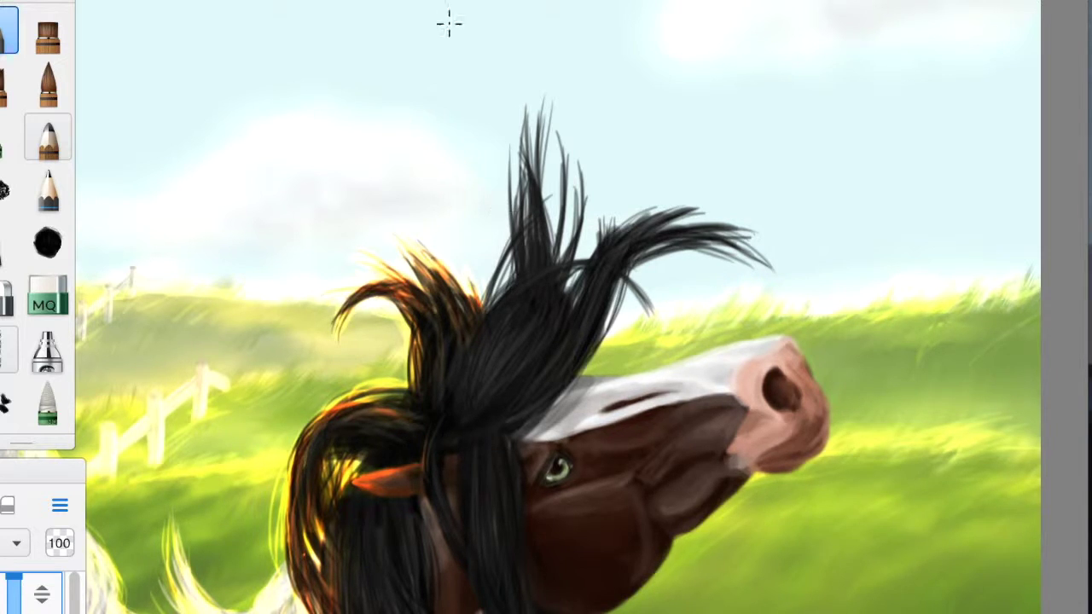
Paint orange and yellow highlight strands along the upright and forward-swept tufts of the black forelock
left_click_drag(510, 299, 515, 154)
mouse_move(541, 256)
left_mouse_down()
mouse_move(531, 115)
mouse_move(542, 103)
left_mouse_up()
mouse_move(584, 247)
left_mouse_down()
mouse_move(555, 142)
mouse_move(617, 248)
left_mouse_up()
left_click_drag(640, 342, 595, 263)
mouse_move(597, 324)
left_mouse_down()
mouse_move(650, 237)
mouse_move(759, 237)
left_mouse_up()
mouse_move(563, 401)
left_mouse_down()
mouse_move(640, 273)
mouse_move(727, 226)
left_mouse_up()
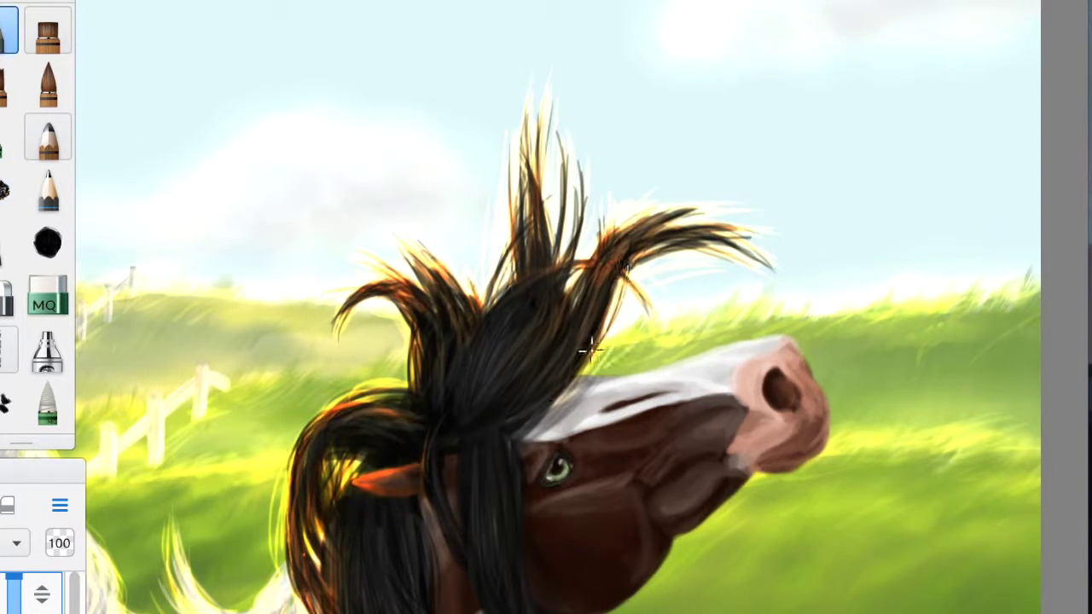
left_click_drag(591, 348, 411, 263)
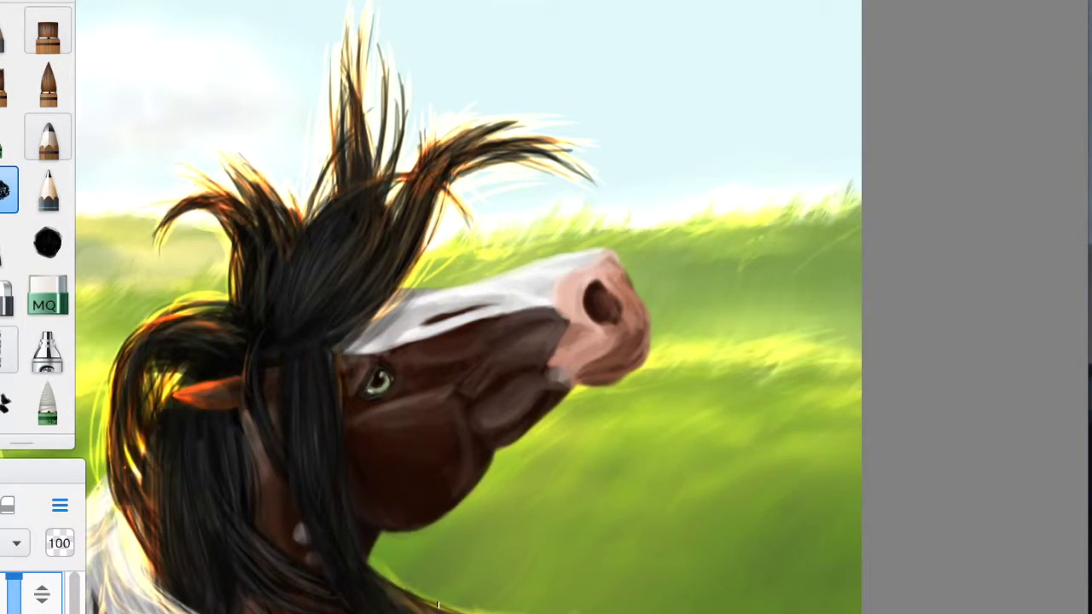
Paint yellow and orange sunlit strands on the black mane locks blowing forward below the horse's jaw
left_click_drag(438, 604, 366, 553)
left_click_drag(426, 610, 603, 605)
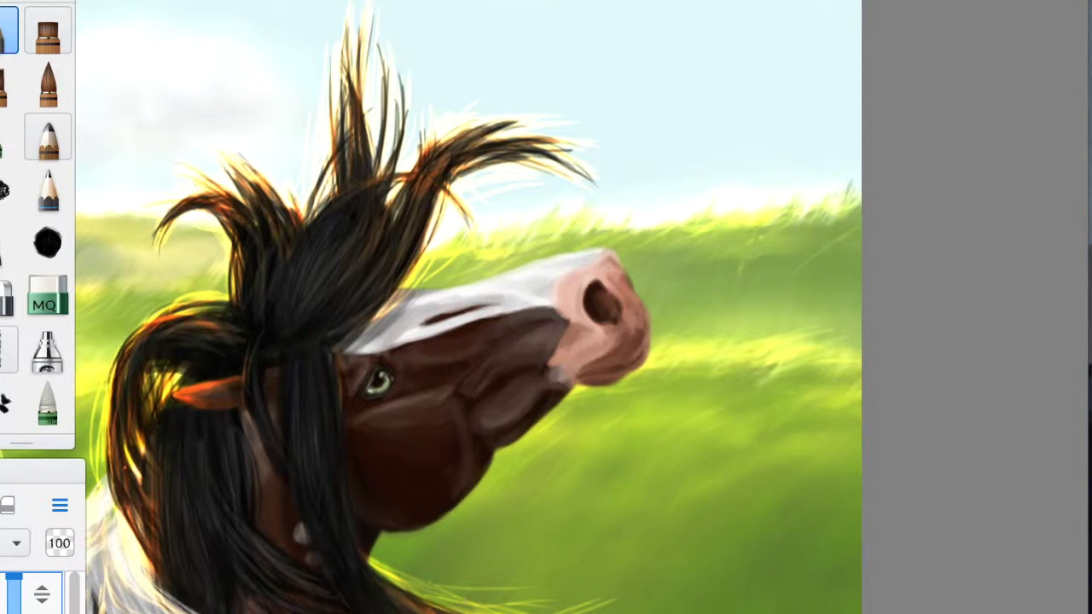
left_click_drag(461, 597, 317, 607)
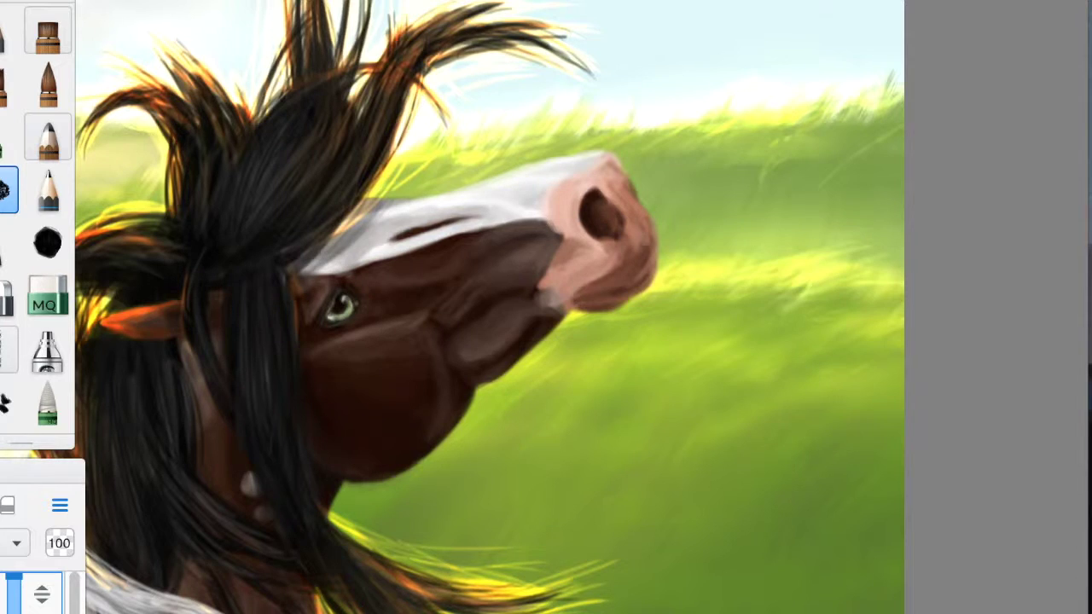
Paint a yellow and orange rim light around the black-maned horse's muzzle, nose bridge and jaw, with a few fine whiskers
mouse_move(461, 367)
left_mouse_down()
mouse_move(477, 370)
mouse_move(406, 205)
mouse_move(658, 122)
mouse_move(705, 272)
left_mouse_up()
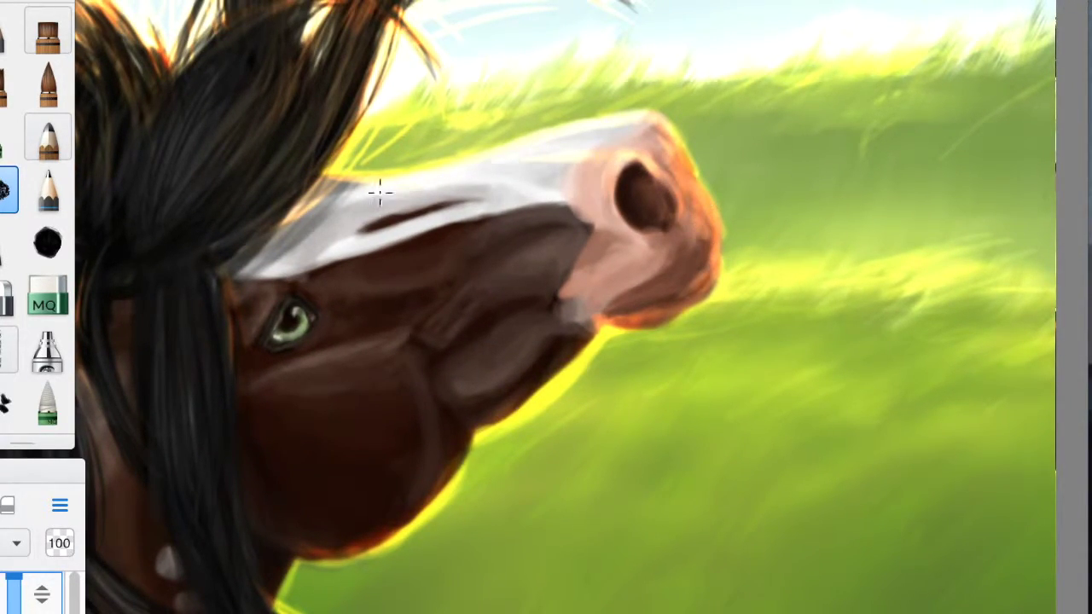
key("e")
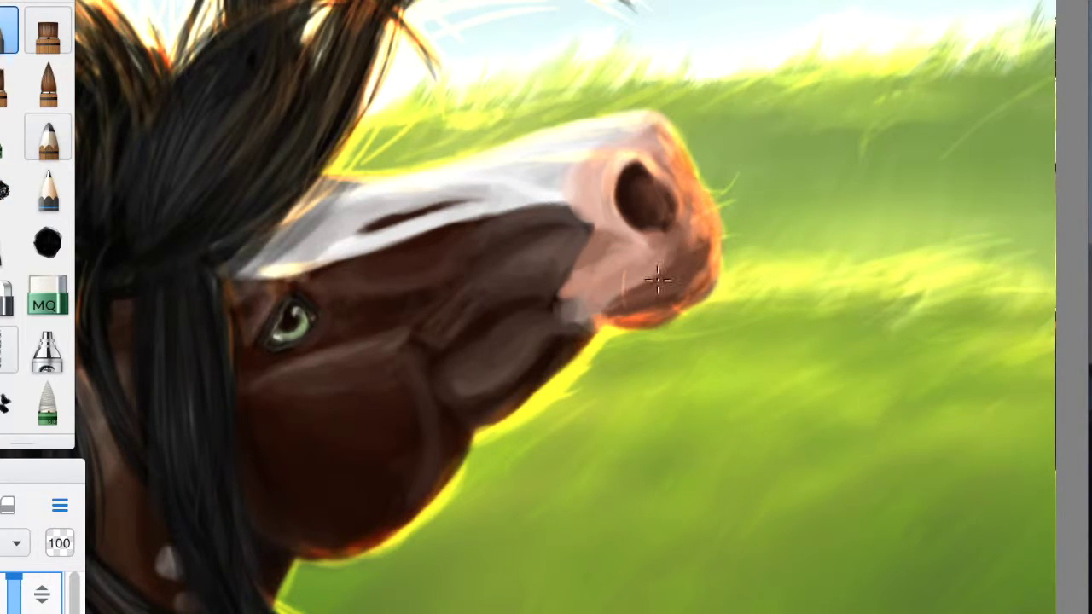
key("e")
left_click_drag(413, 524, 474, 495)
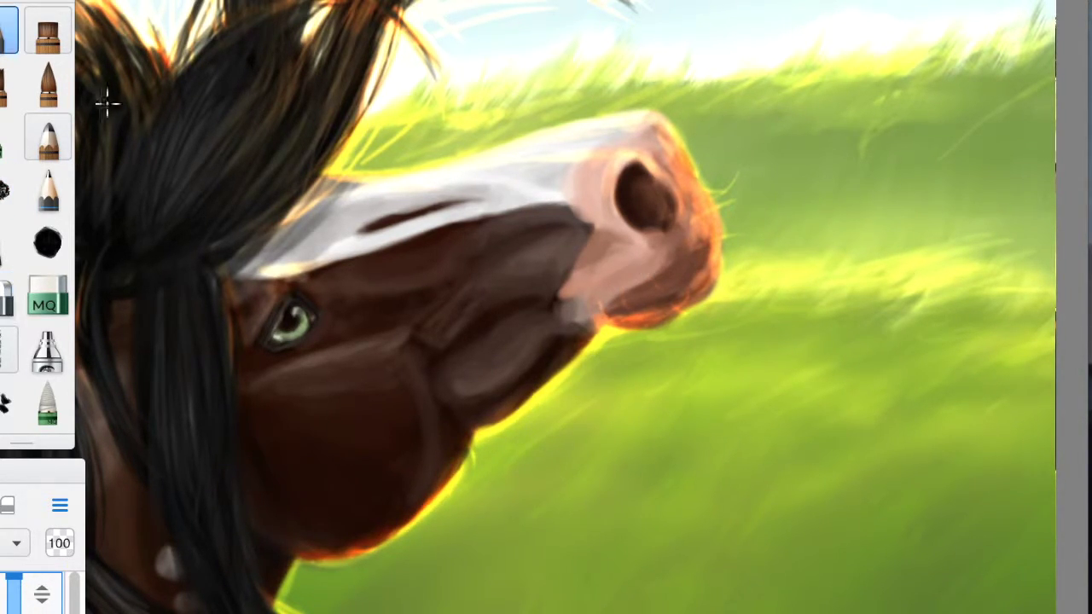
Paint orange rim light down the black-maned horse's neck and chest and clean up the glow with the eraser
scroll(791, 577, "down", 5)
scroll(708, 458, "up", 5)
key("e")
left_click_drag(708, 459, 702, 536)
left_click_drag(706, 436, 721, 525)
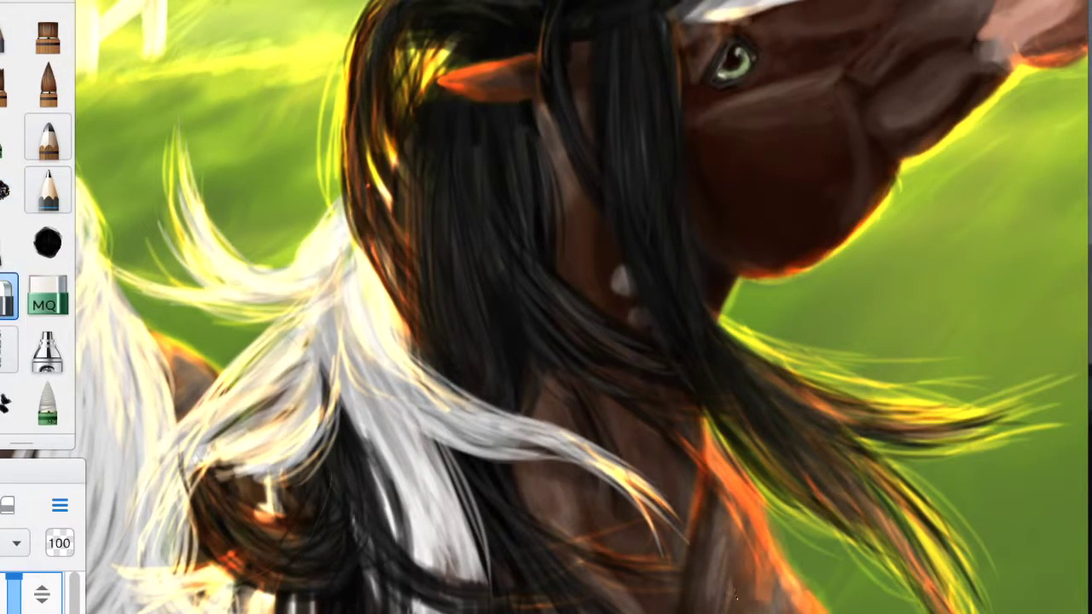
left_click_drag(733, 448, 787, 492)
key("e")
scroll(546, 474, "down", 4)
scroll(726, 449, "up", 4)
left_click_drag(760, 342, 799, 468)
scroll(799, 469, "down", 4)
scroll(605, 383, "up", 4)
mouse_move(589, 512)
left_mouse_down()
mouse_move(605, 383)
mouse_move(619, 468)
mouse_move(572, 483)
left_mouse_up()
key("e")
scroll(581, 492, "down", 4)
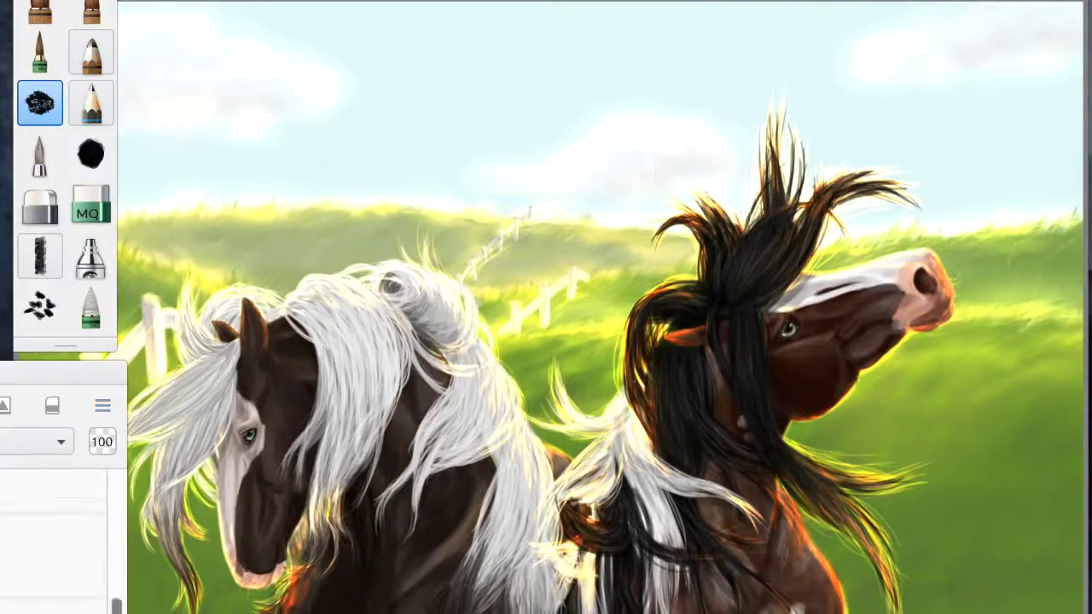
Brighten the three clouds with white and give them crisper, rounder edges
key("Tab")
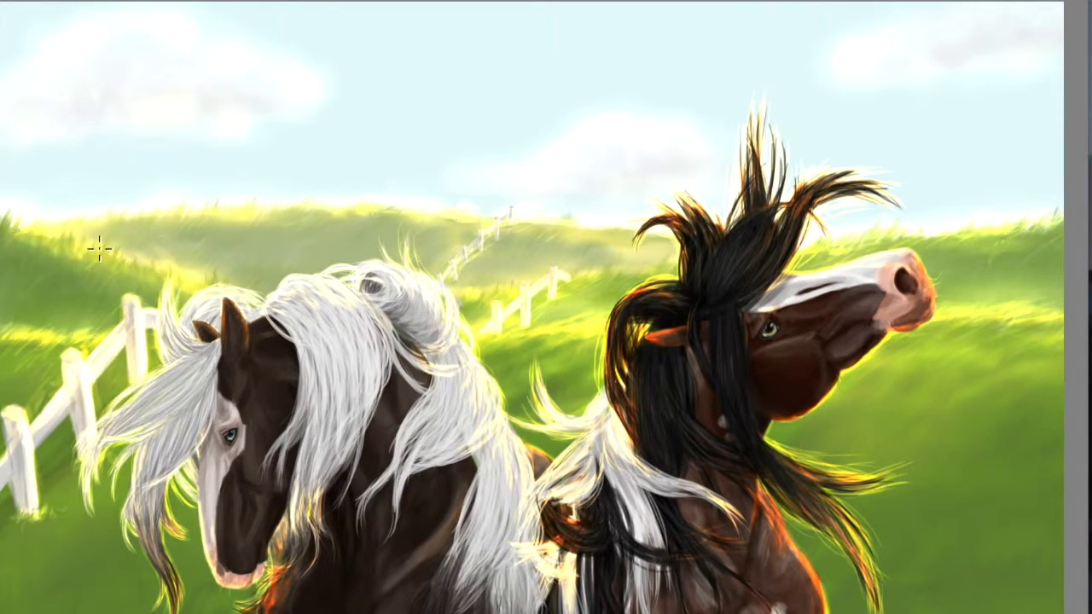
key("Tab")
key("Tab")
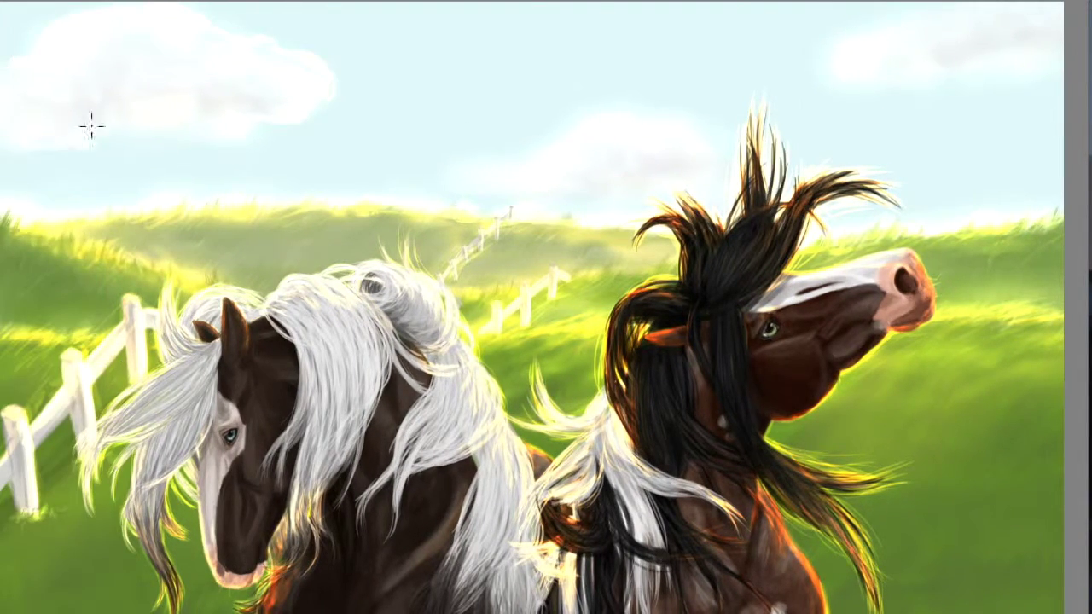
key("Tab")
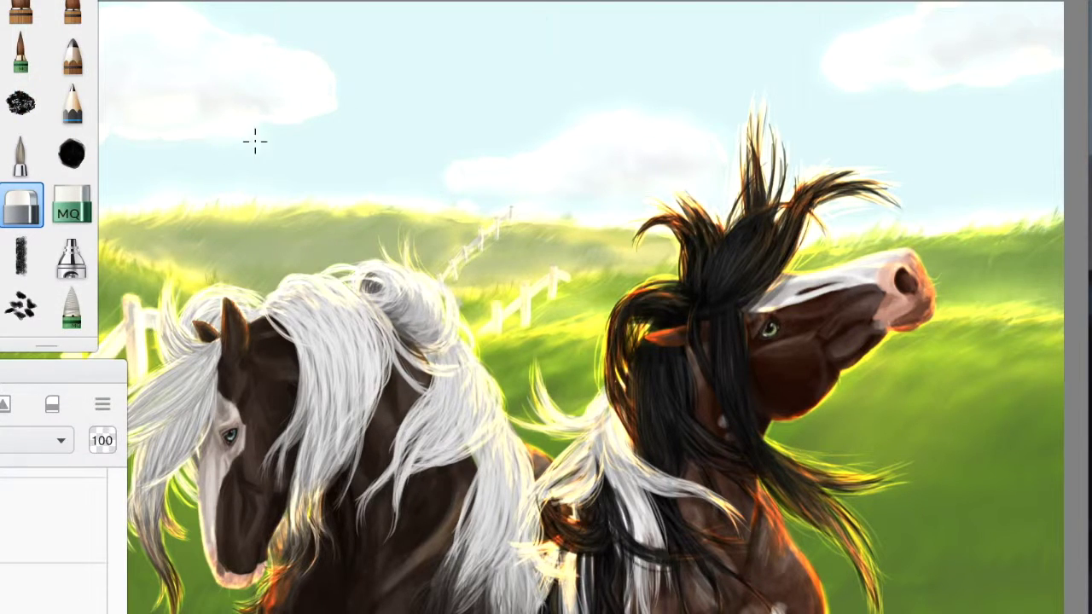
key("e")
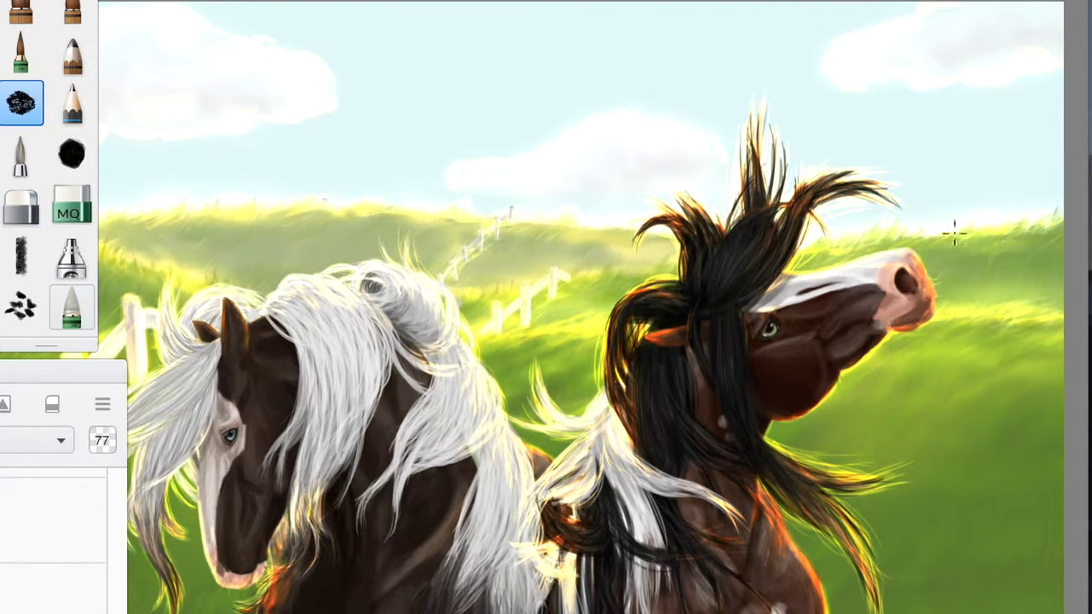
Airbrush a pale warm sunlight glow across the sky and clouds, with the opacity at 80
key("ctrl+minus")
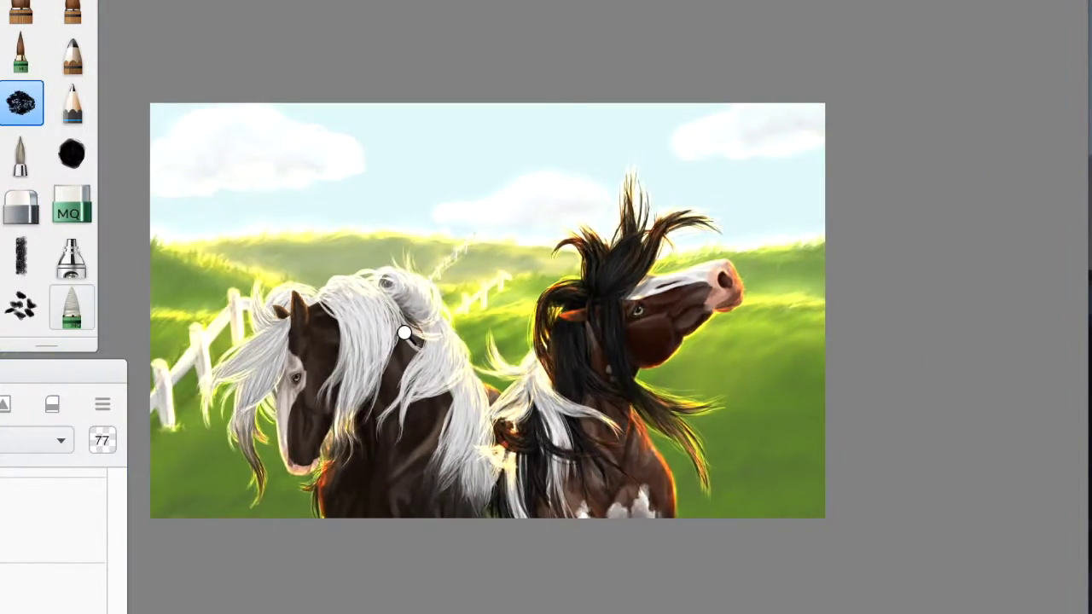
left_click(65, 30)
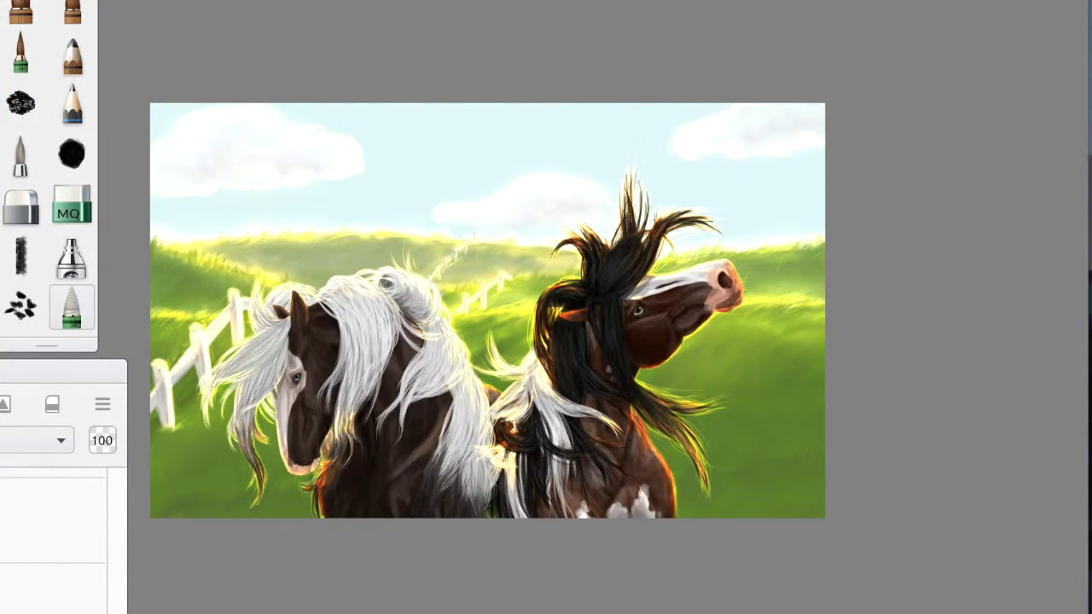
left_click(72, 256)
mouse_move(244, 203)
left_mouse_down()
mouse_move(175, 159)
mouse_move(300, 36)
mouse_move(302, 147)
left_mouse_up()
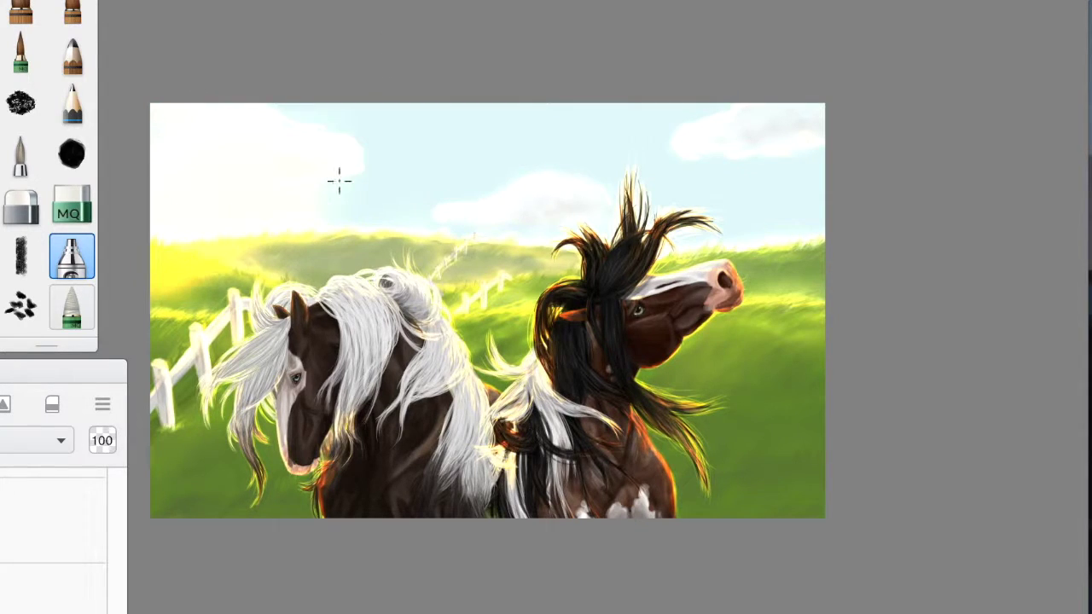
mouse_move(317, 74)
left_mouse_down()
mouse_move(773, 114)
mouse_move(682, 119)
left_mouse_up()
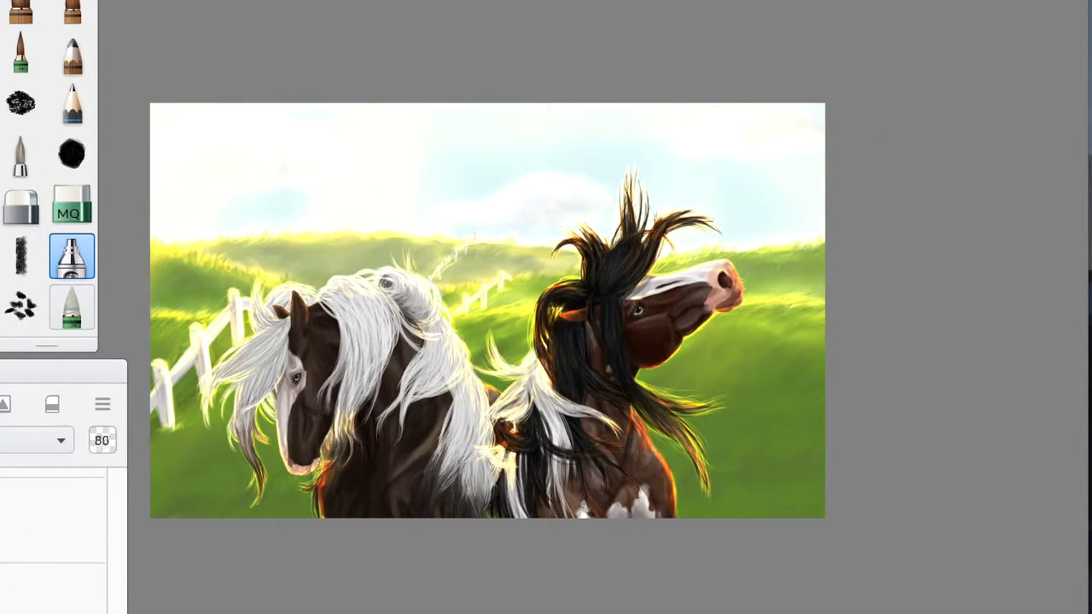
left_click(20, 205)
key("e")
key("e")
key("e")
Draw a small flock of white birds in the sky between the large cloud and the grassy hill
left_click(72, 102)
scroll(231, 171, "up", 5)
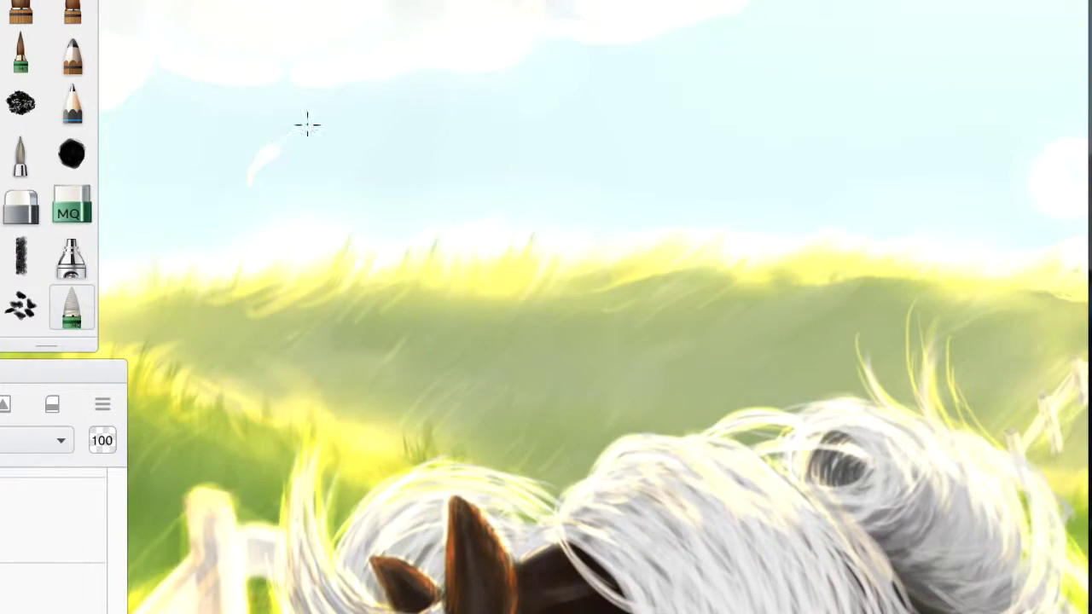
scroll(375, 42, "down", 3)
scroll(354, 231, "up", 4)
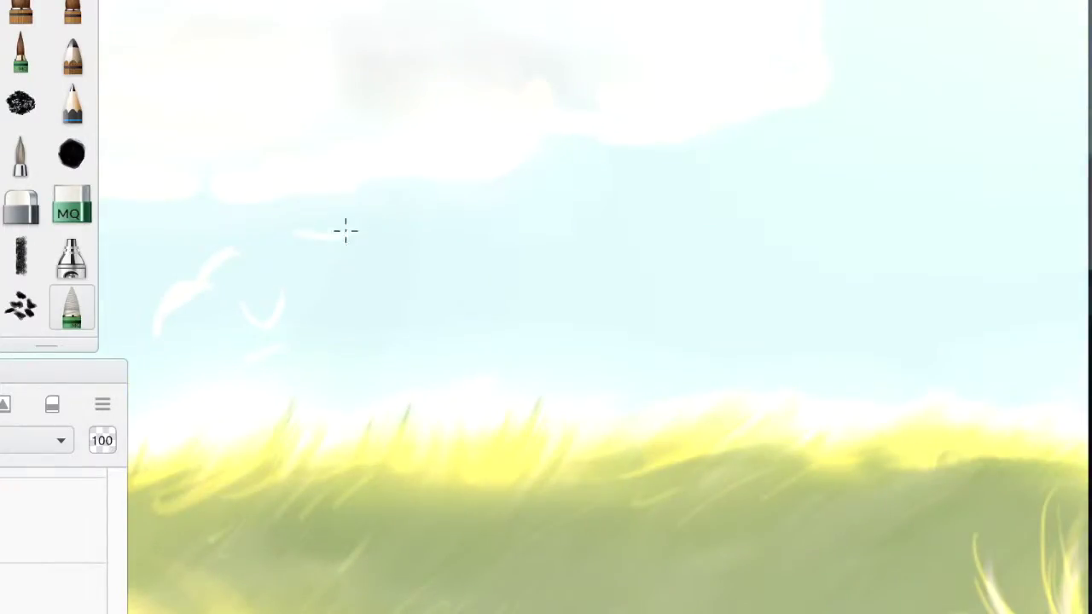
scroll(332, 282, "down", 3)
scroll(404, 282, "up", 3)
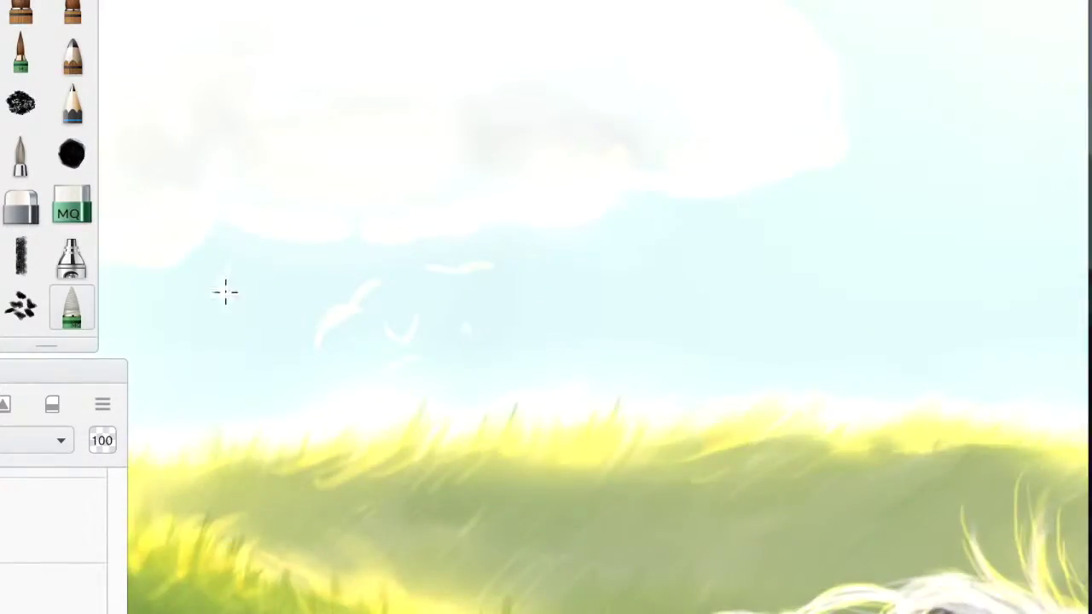
scroll(225, 278, "down", 3)
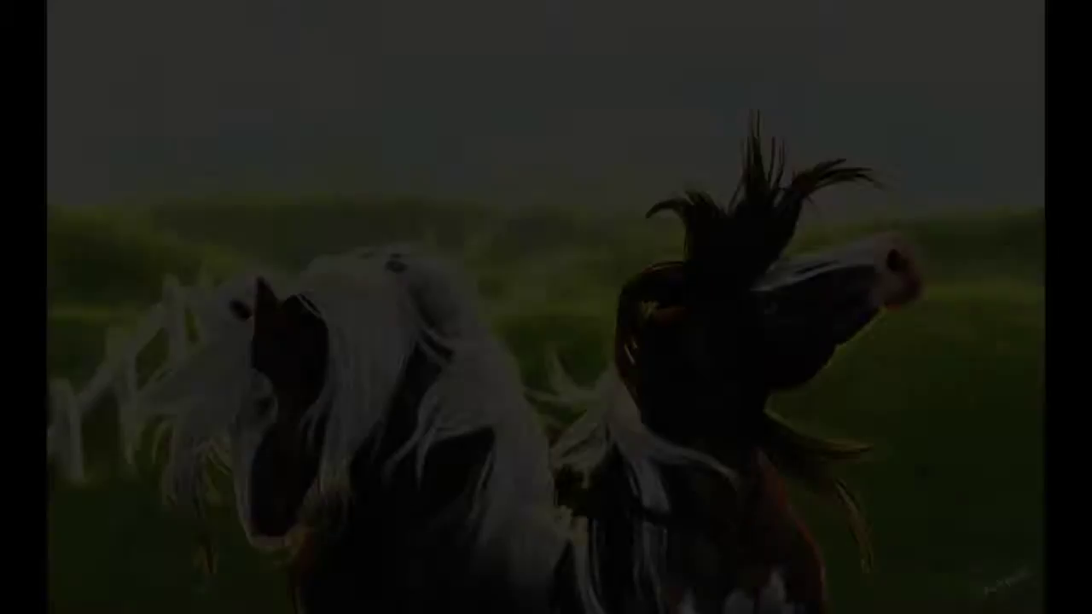